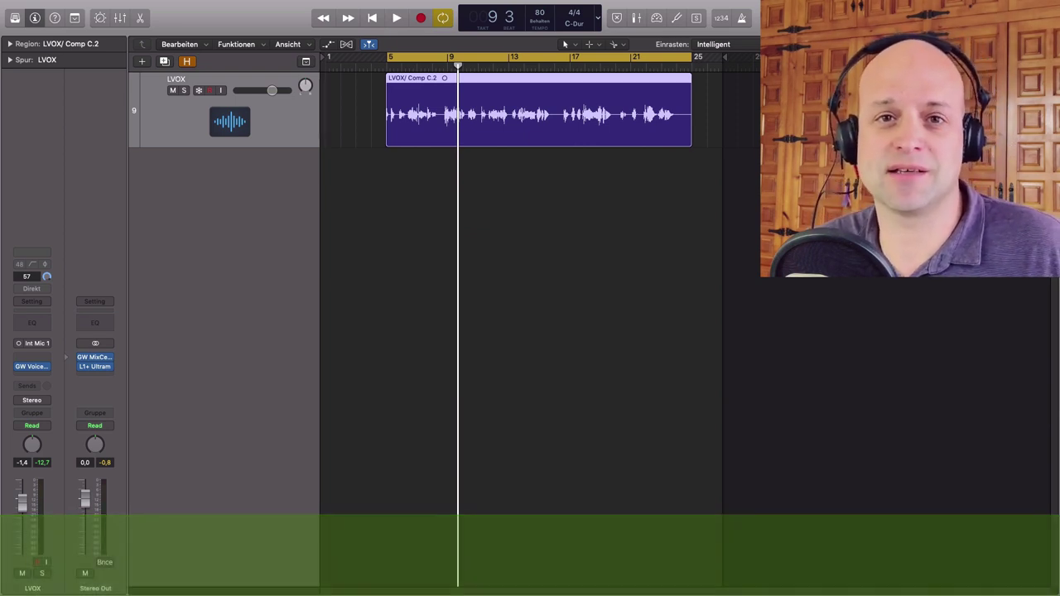
- Listen briefly to the unprocessed LVOX vocal and insert the mono Pitch Correction plug-in ahead of the existing effect on its channel
key("space")
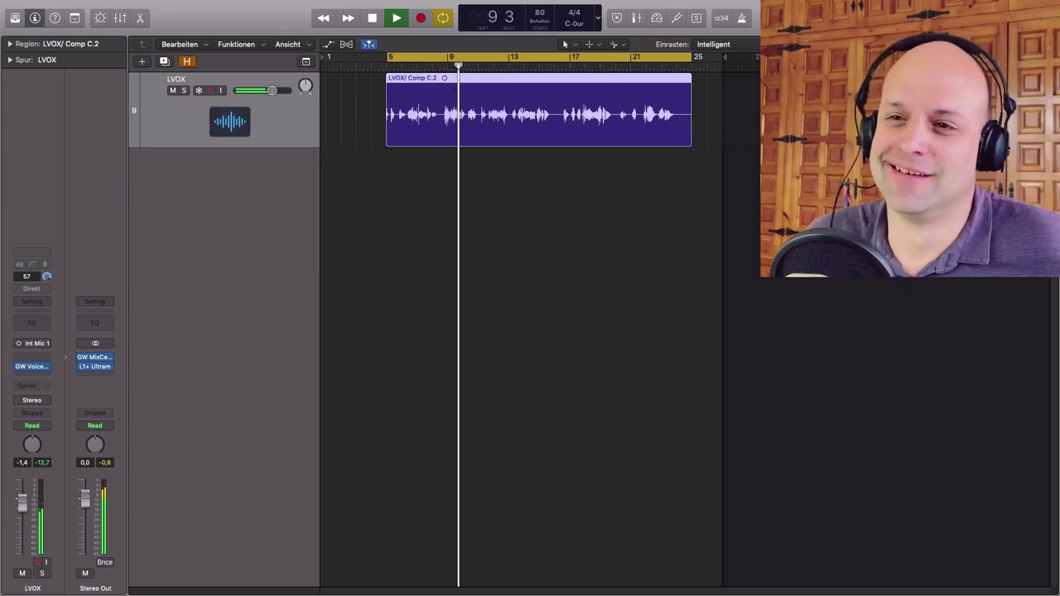
key("space")
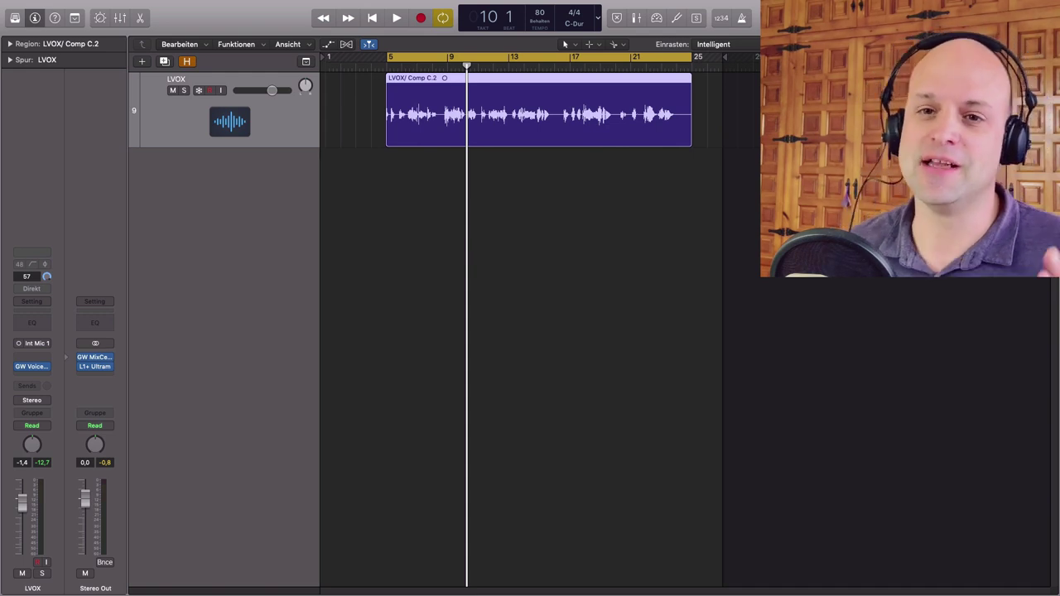
left_click(48, 365)
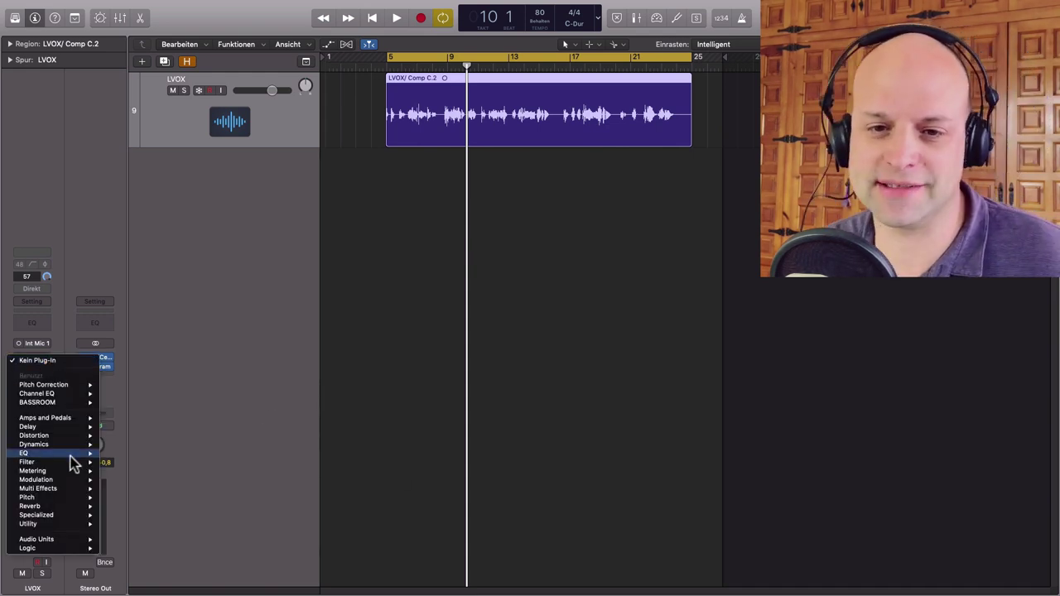
mouse_move(73, 501)
mouse_move(166, 499)
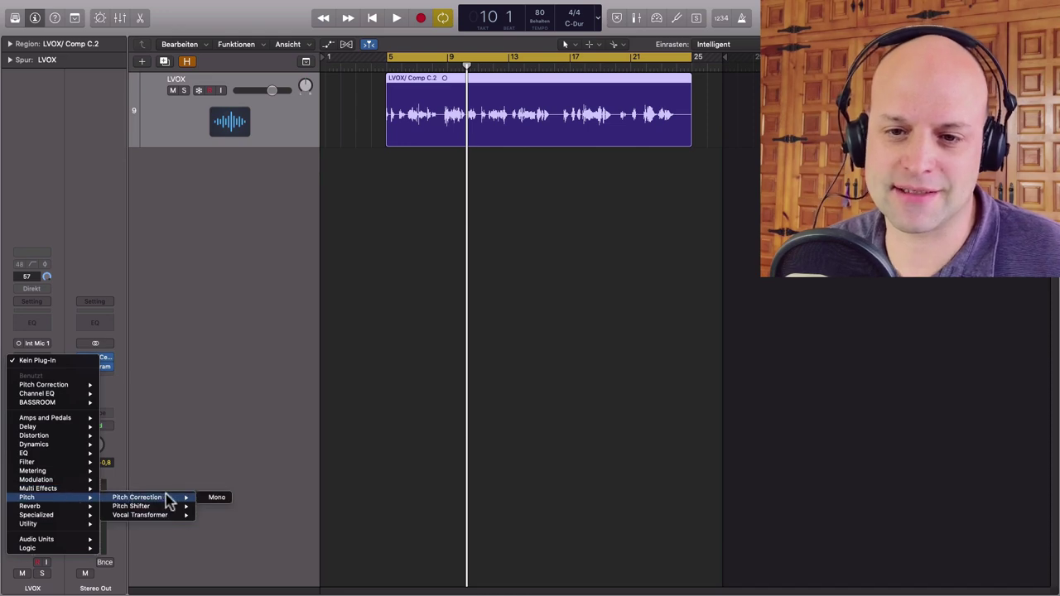
left_click(213, 500)
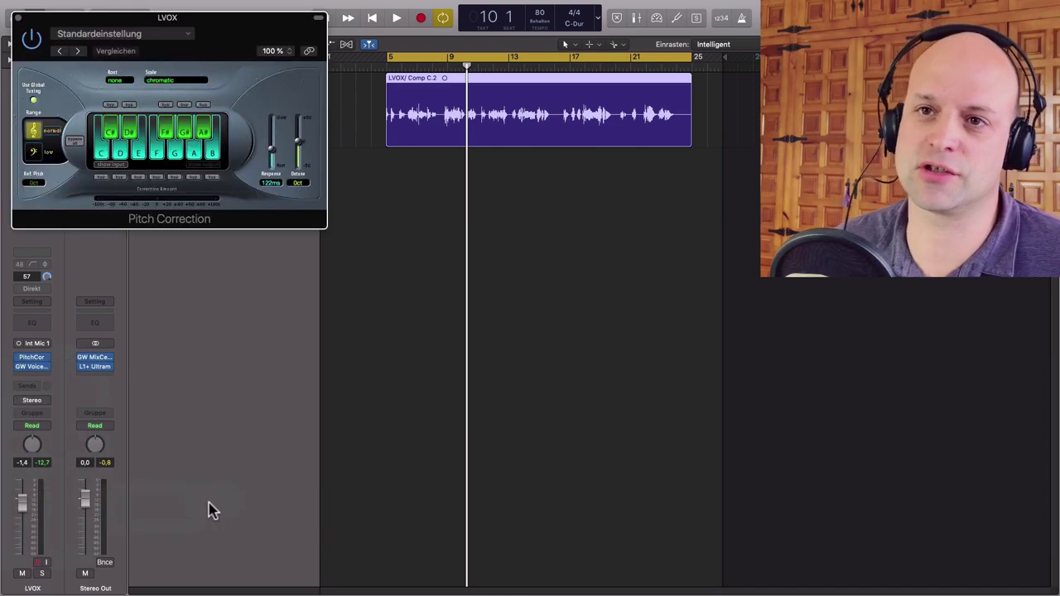
- Place the Pitch Correction window below the vocal region and set its root to C and its scale to minor pentatonic
left_click_drag(227, 35, 570, 188)
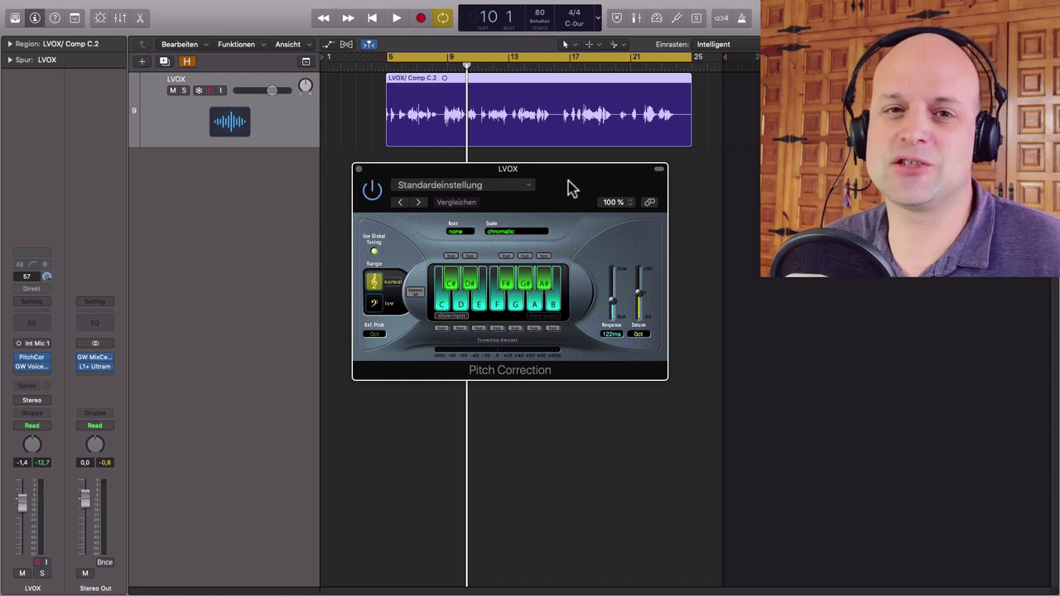
mouse_move(568, 180)
left_mouse_down()
mouse_move(610, 182)
mouse_move(588, 184)
left_mouse_up()
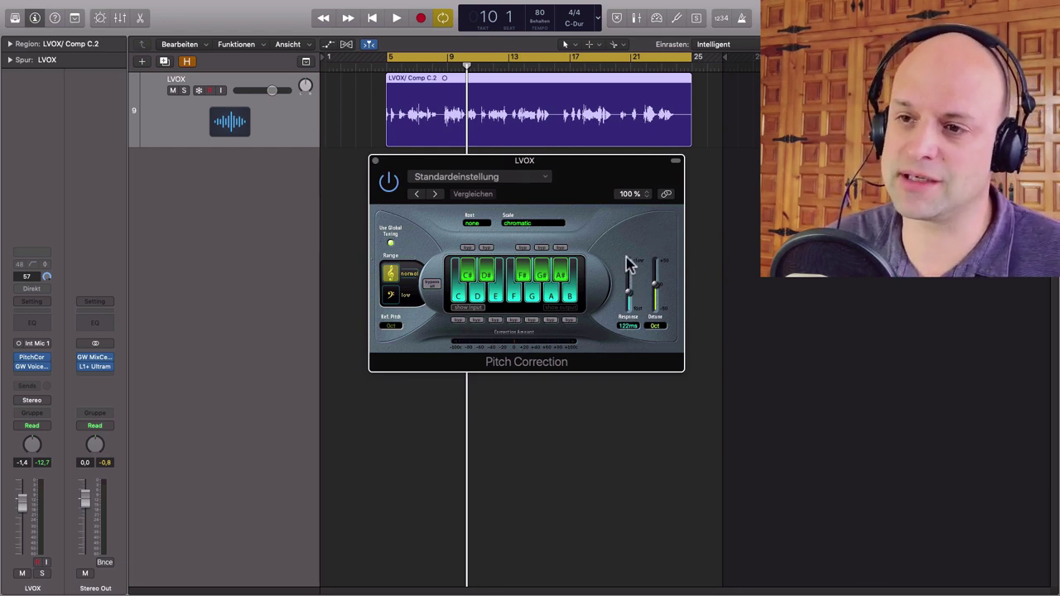
left_click_drag(610, 184, 570, 191)
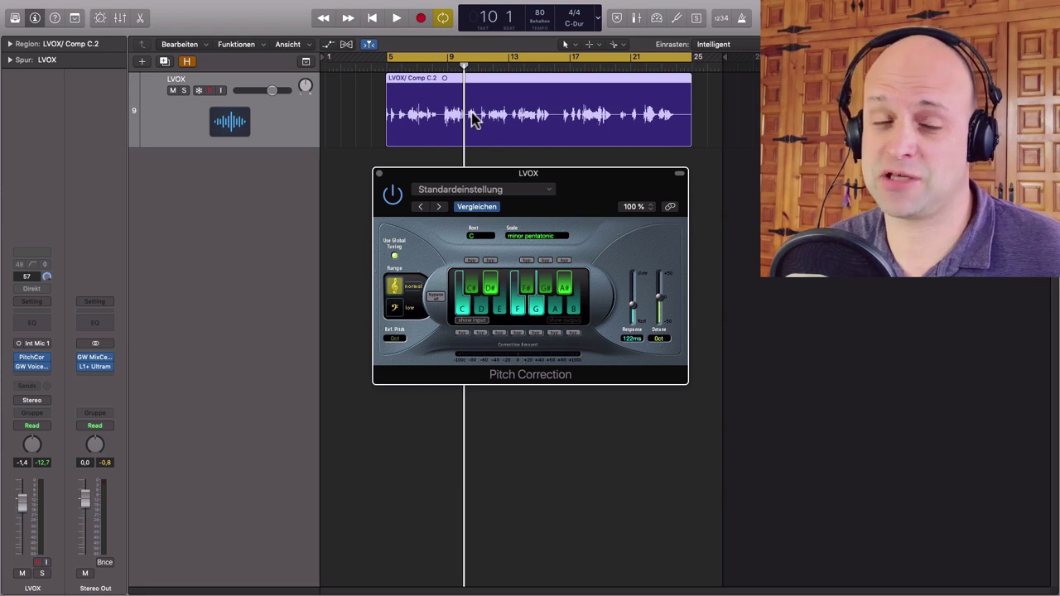
- Play the vocal while trying F# and D# as the root note in Pitch Correction
key("space")
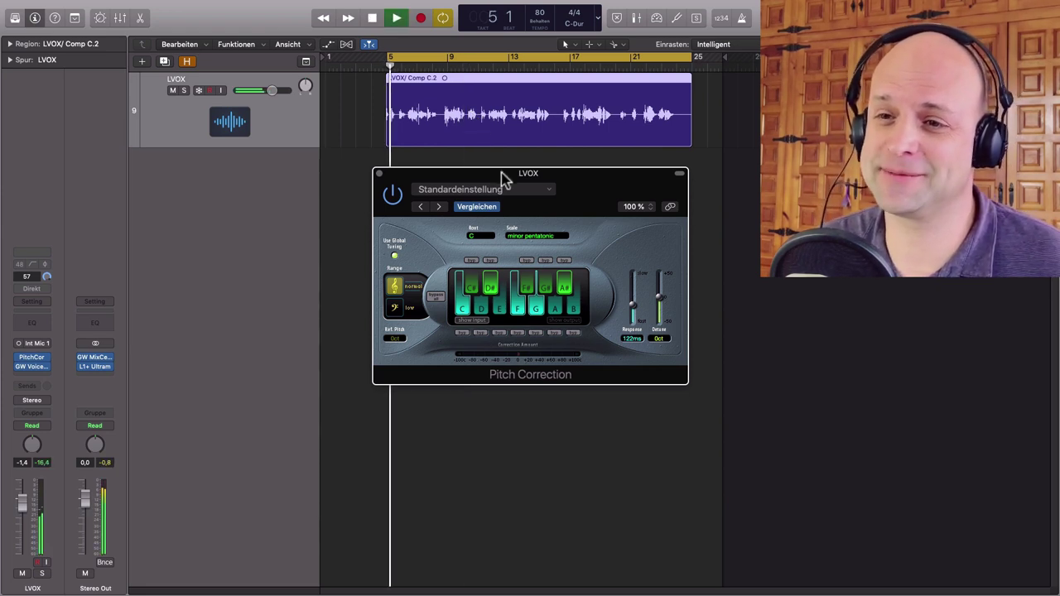
left_click(472, 236)
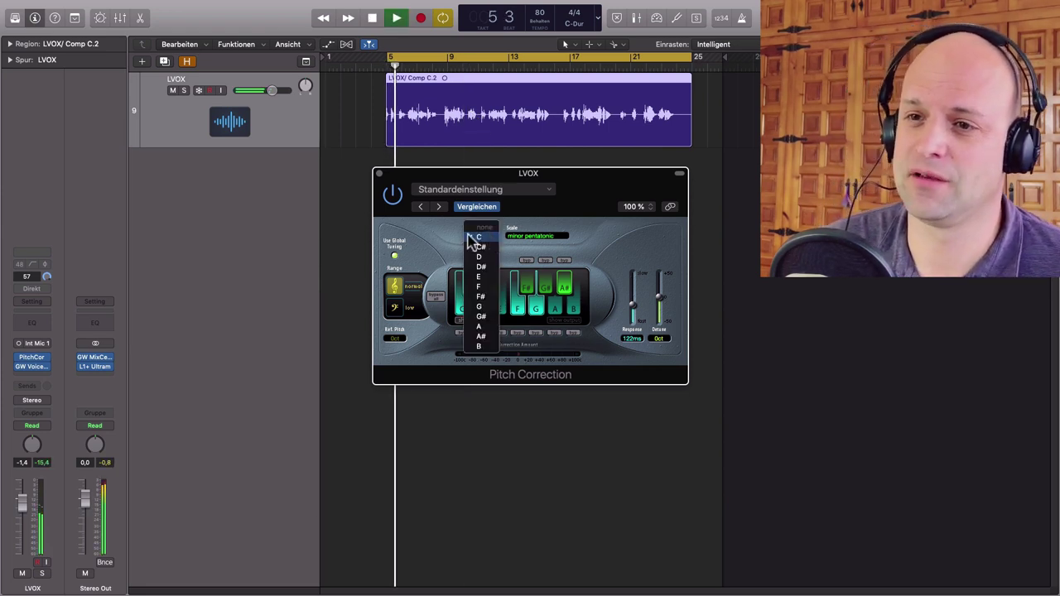
left_click(487, 304)
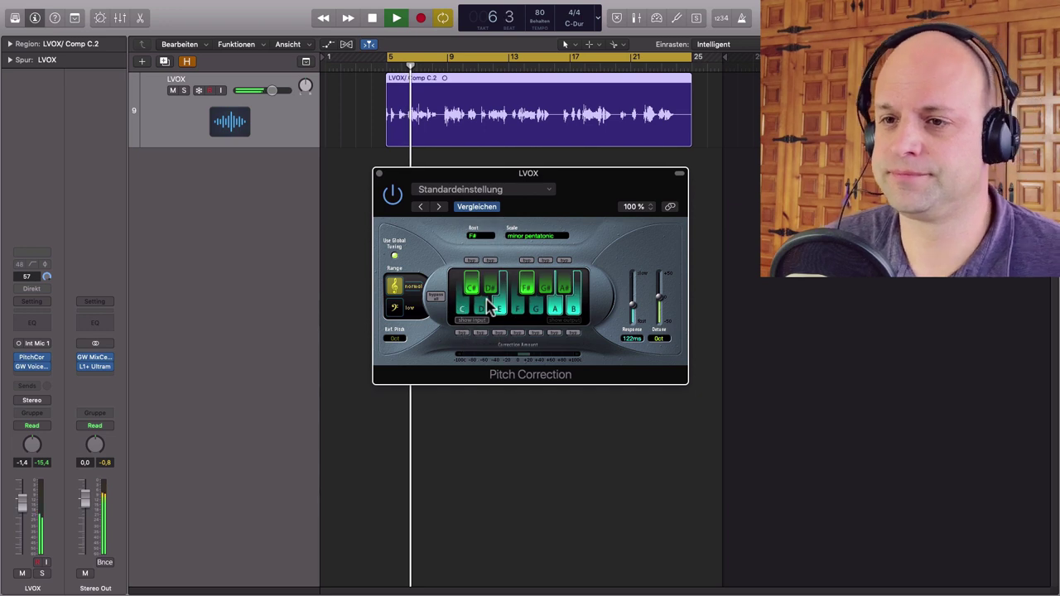
left_click(486, 237)
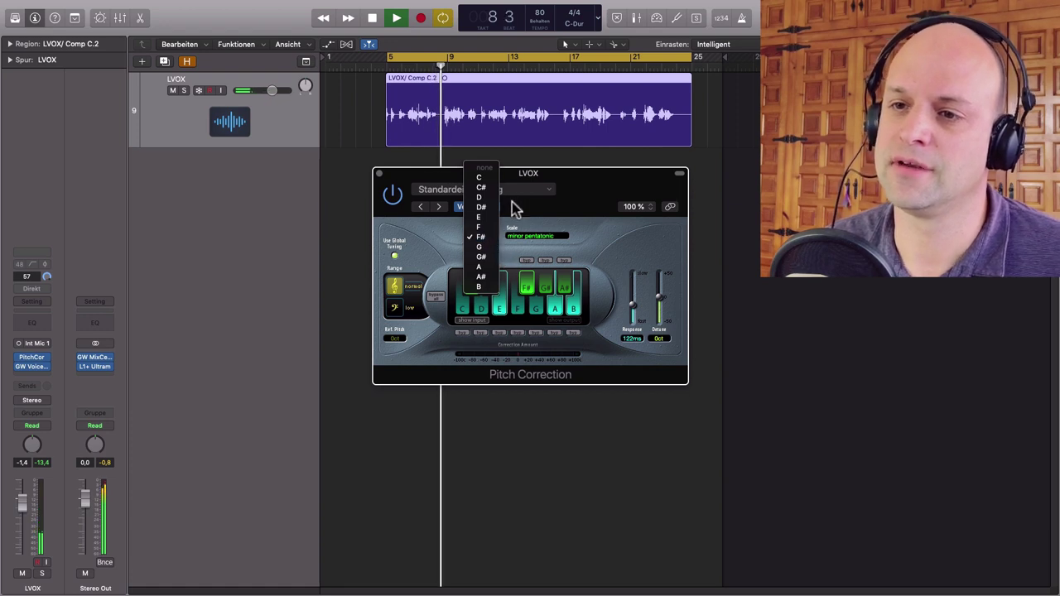
left_click(617, 257)
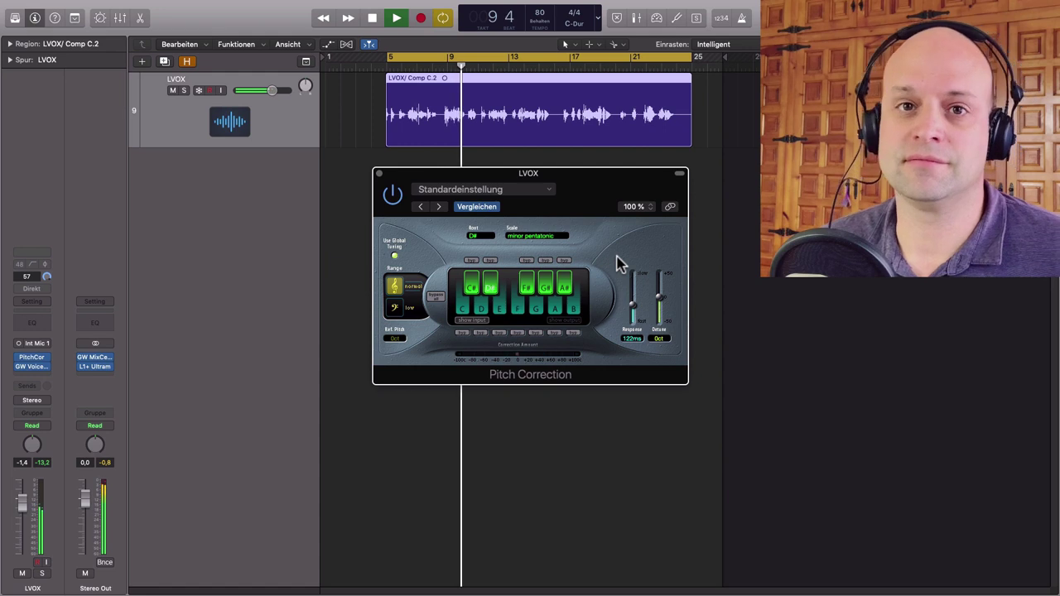
key("space")
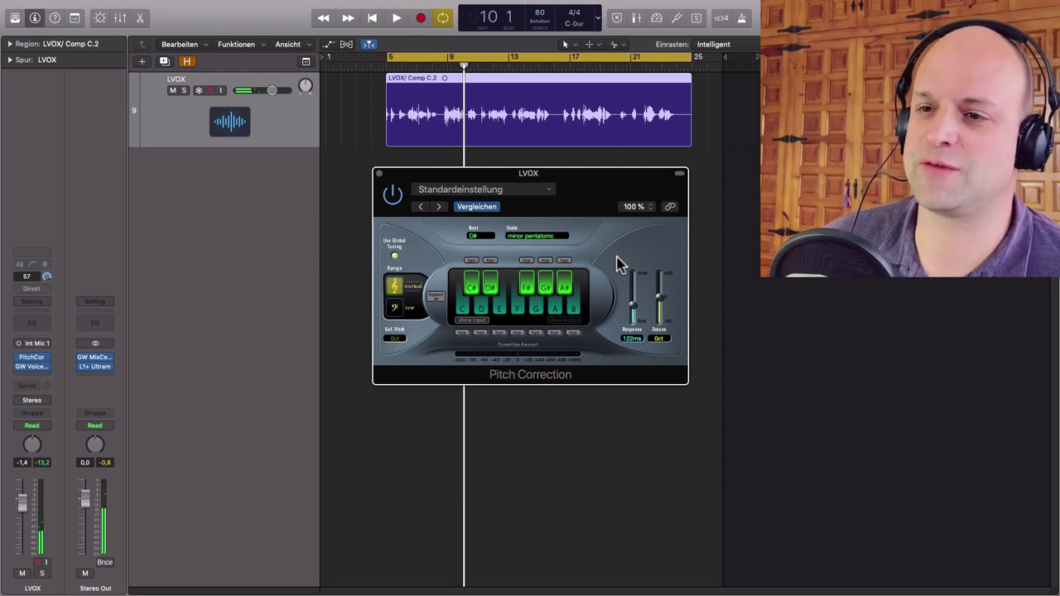
left_click_drag(577, 202, 602, 199)
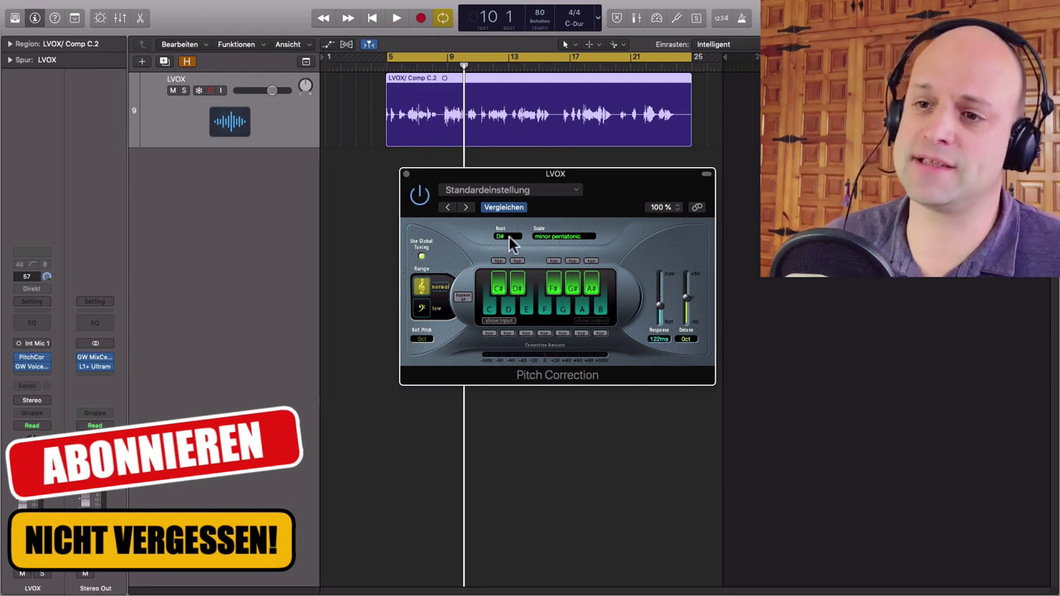
left_click(502, 237)
left_click(603, 201)
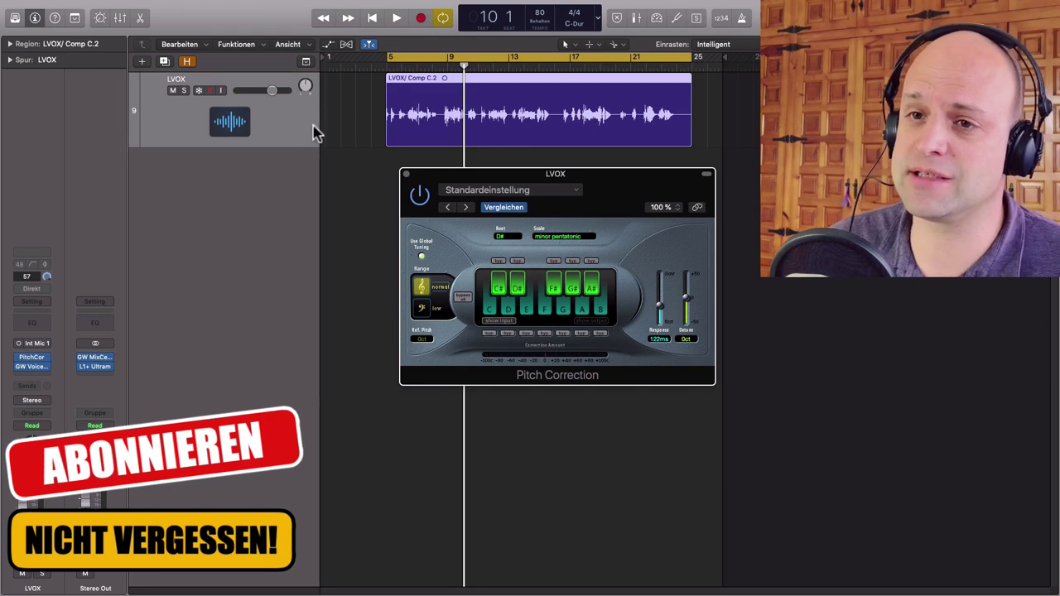
- Create one new software instrument track with an empty channel strip below the LVOX track
left_click(263, 127)
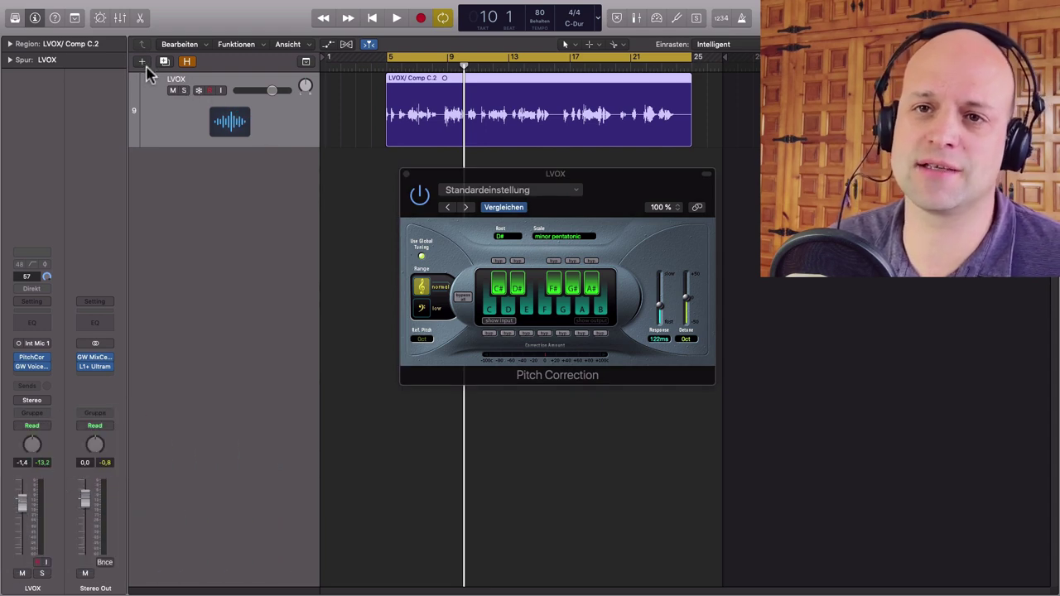
left_click(142, 62)
left_click(434, 25)
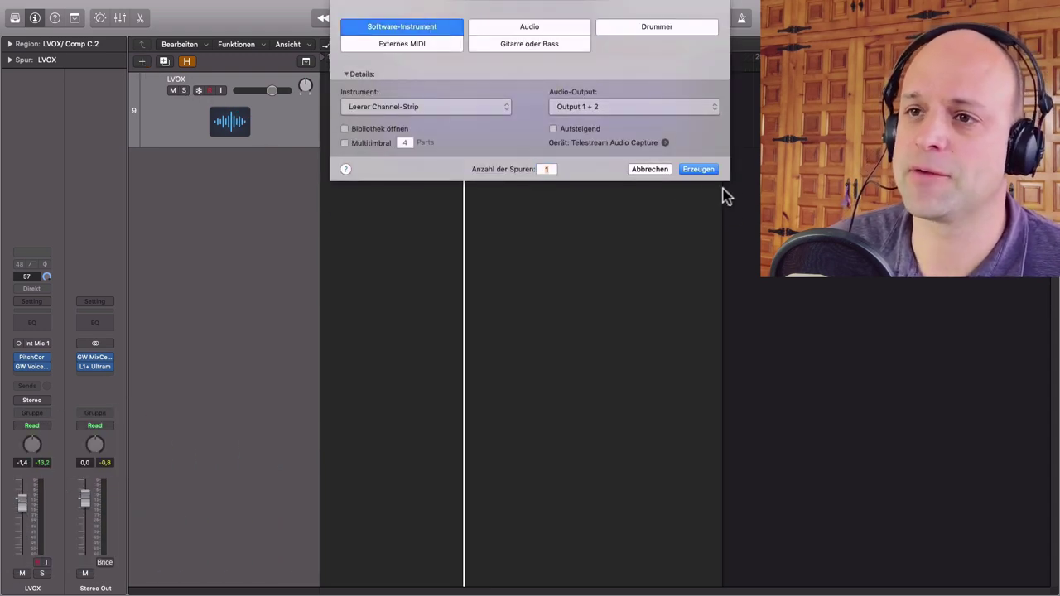
left_click(698, 161)
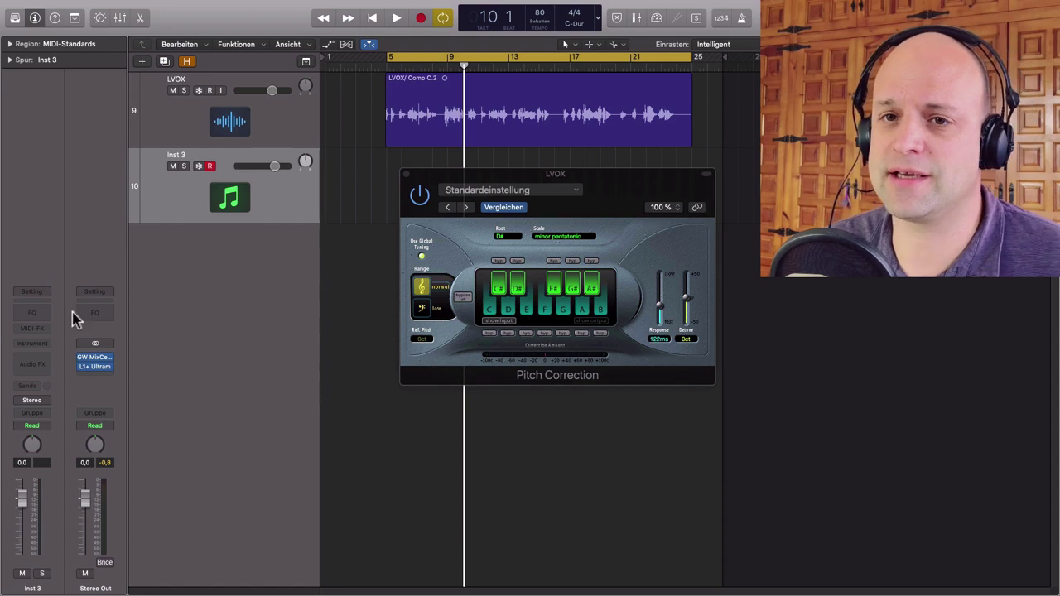
- Load the Boesendorfer Grand Piano sound from the library onto the new instrument track
key("y")
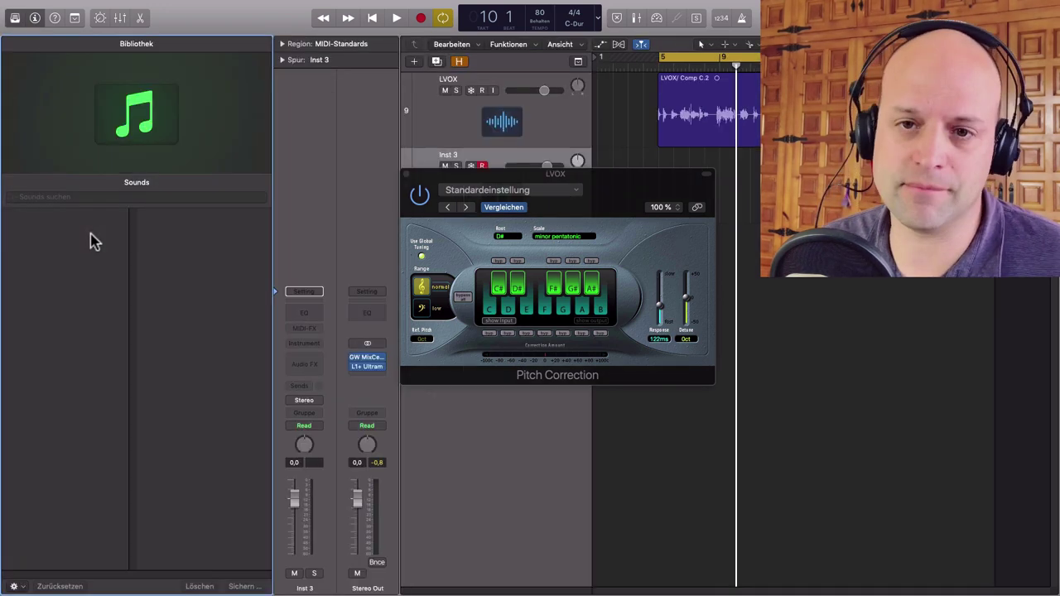
left_click(101, 197)
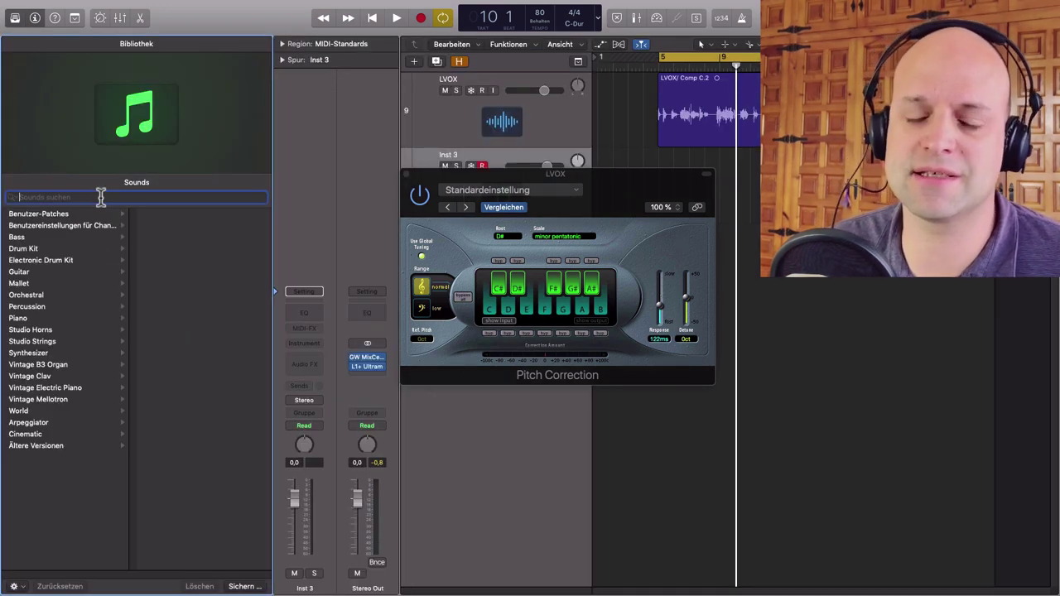
left_click(45, 319)
left_click(187, 214)
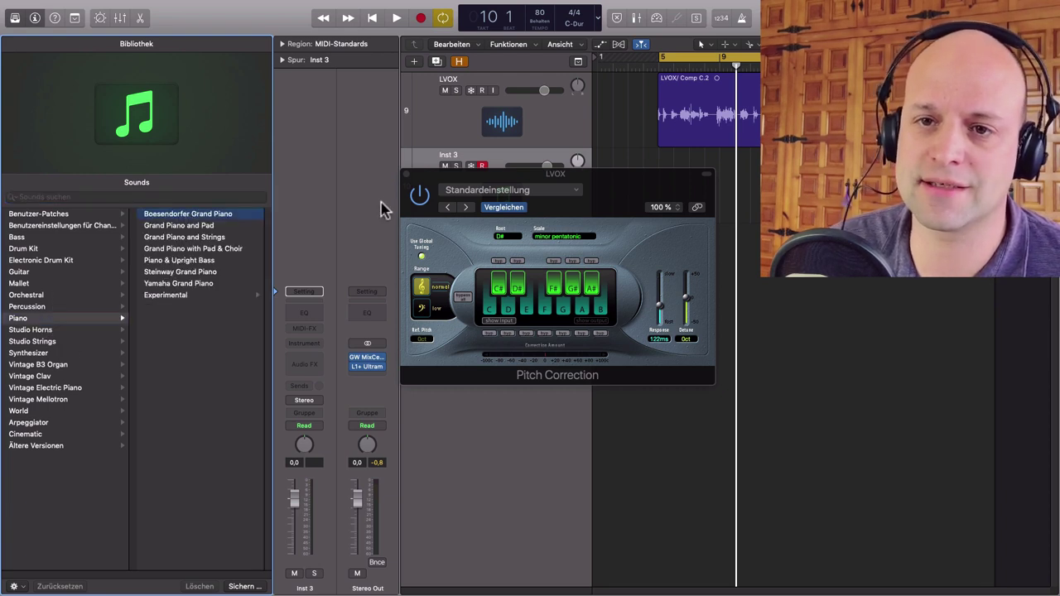
- Move the Pitch Correction window aside and play the vocal together with piano notes to find the song's key
left_click_drag(477, 176, 724, 304)
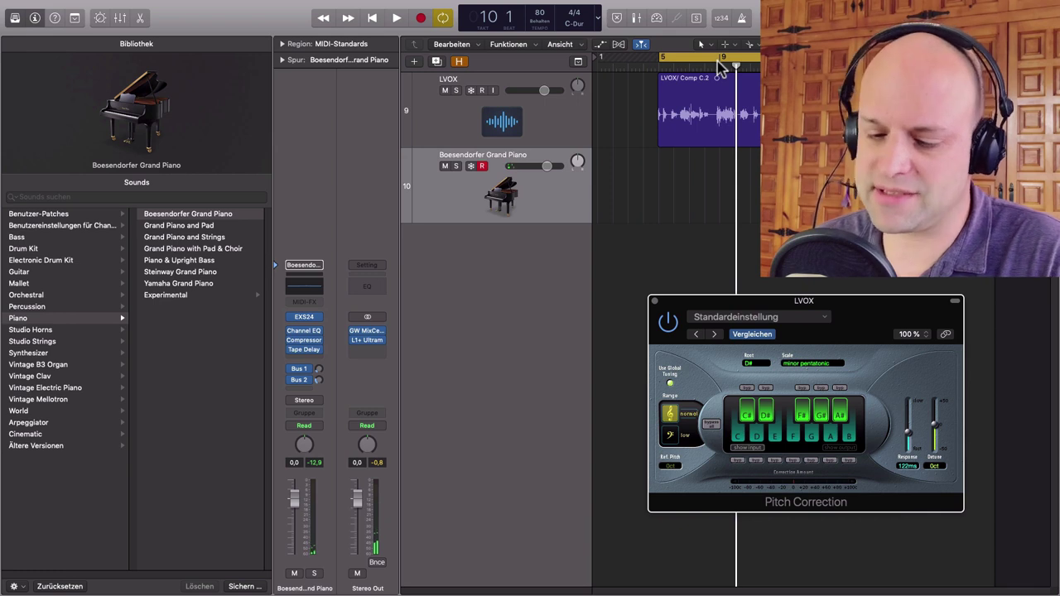
double_click(713, 65)
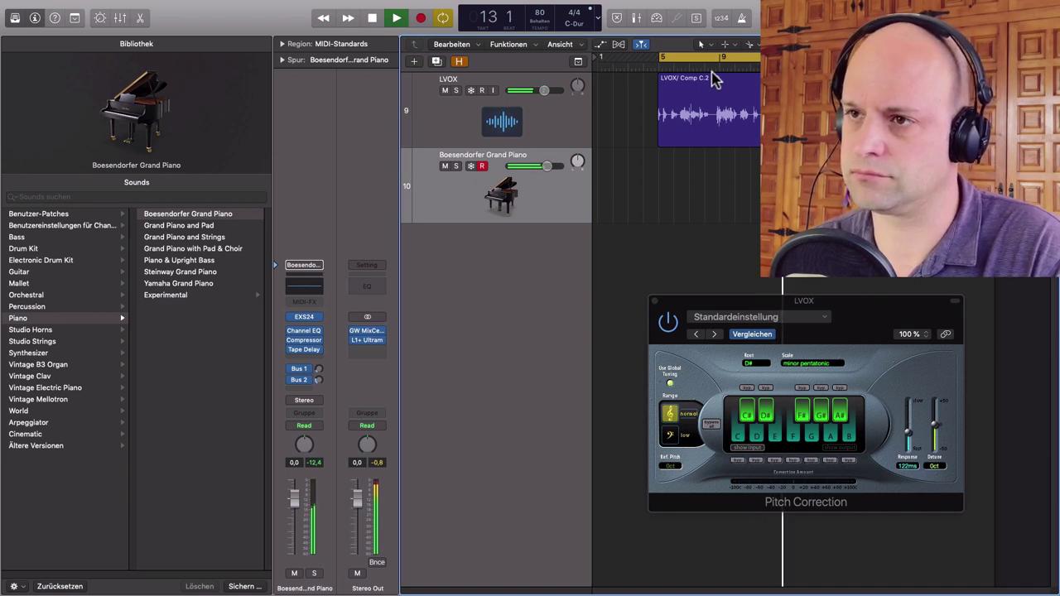
key("space")
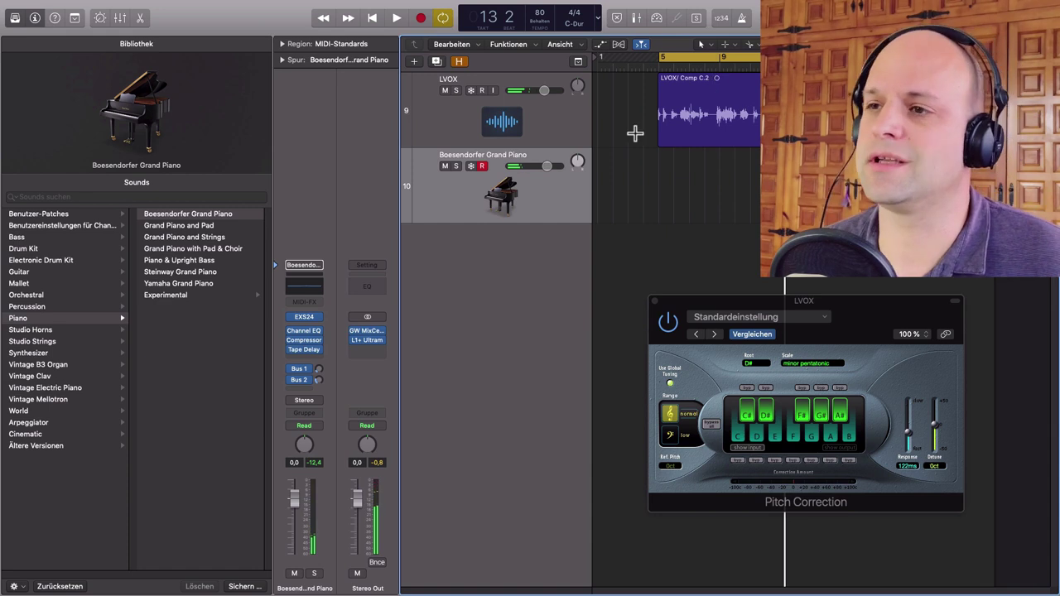
- Set the Pitch Correction root to C and the scale to natural min scale
left_click_drag(861, 326, 737, 204)
left_click(632, 241)
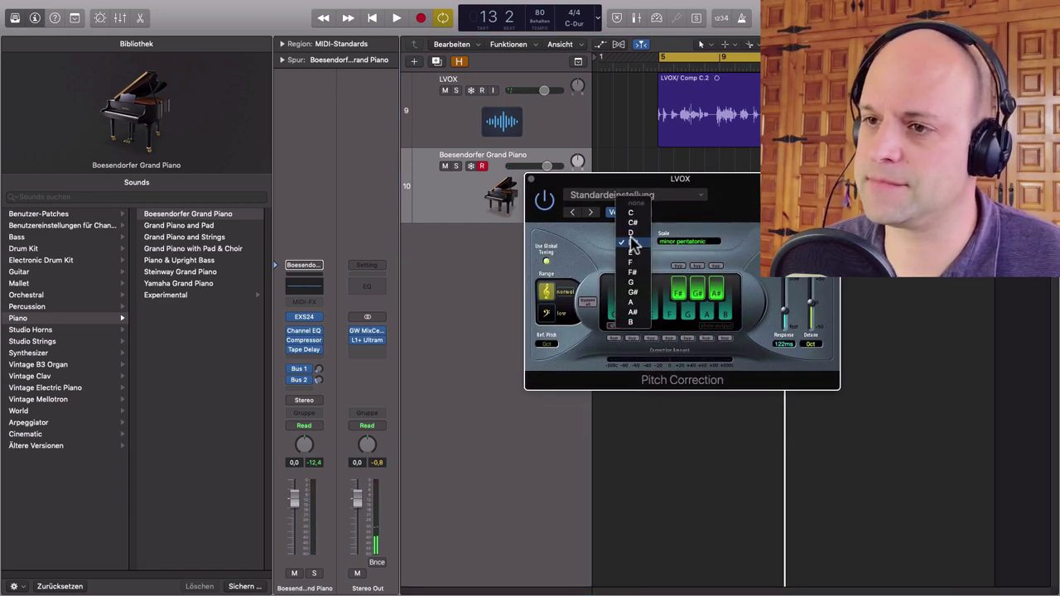
left_click(636, 207)
left_click(694, 242)
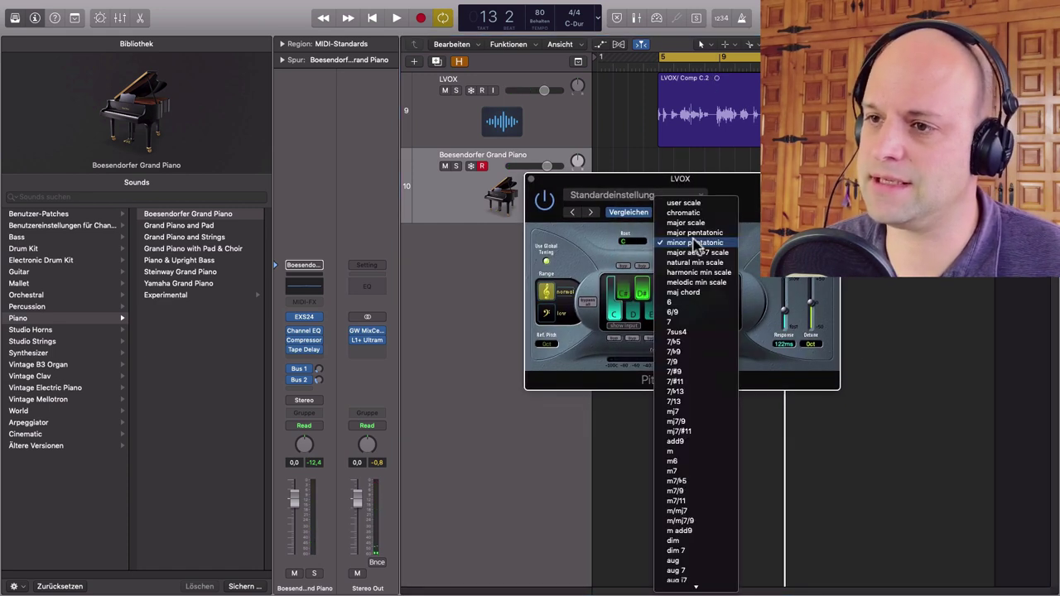
left_click(735, 263)
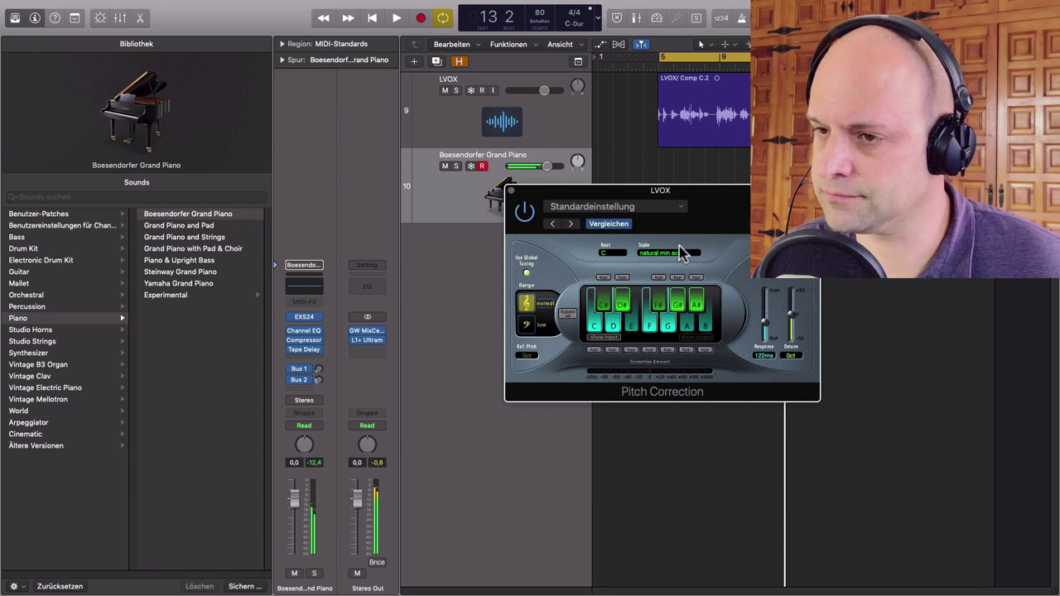
- Listen to the corrected vocal from around bar 5 and hide the sound library while it plays
key("space")
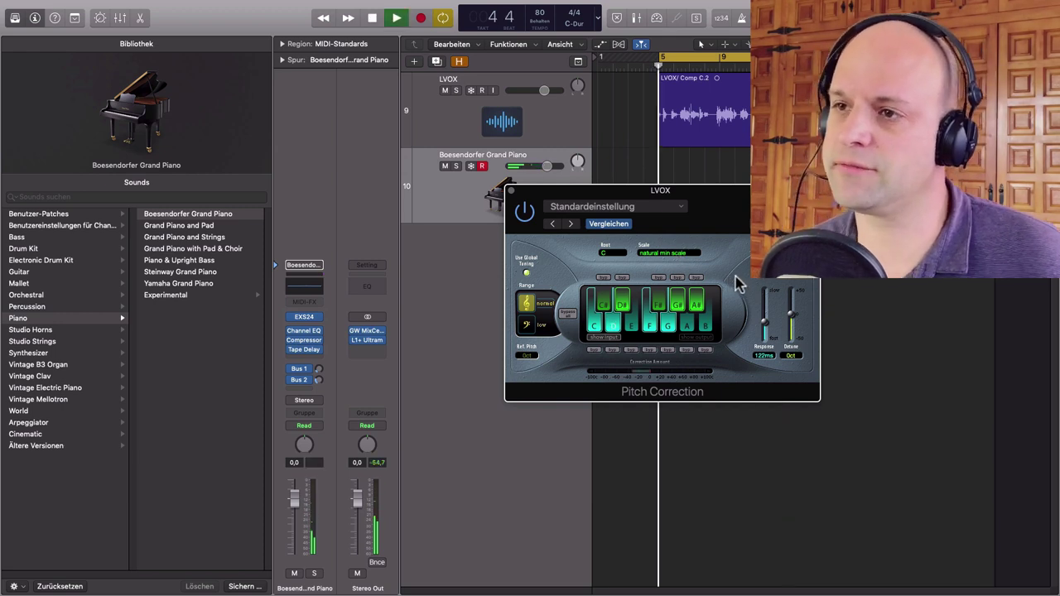
left_click_drag(704, 190, 660, 156)
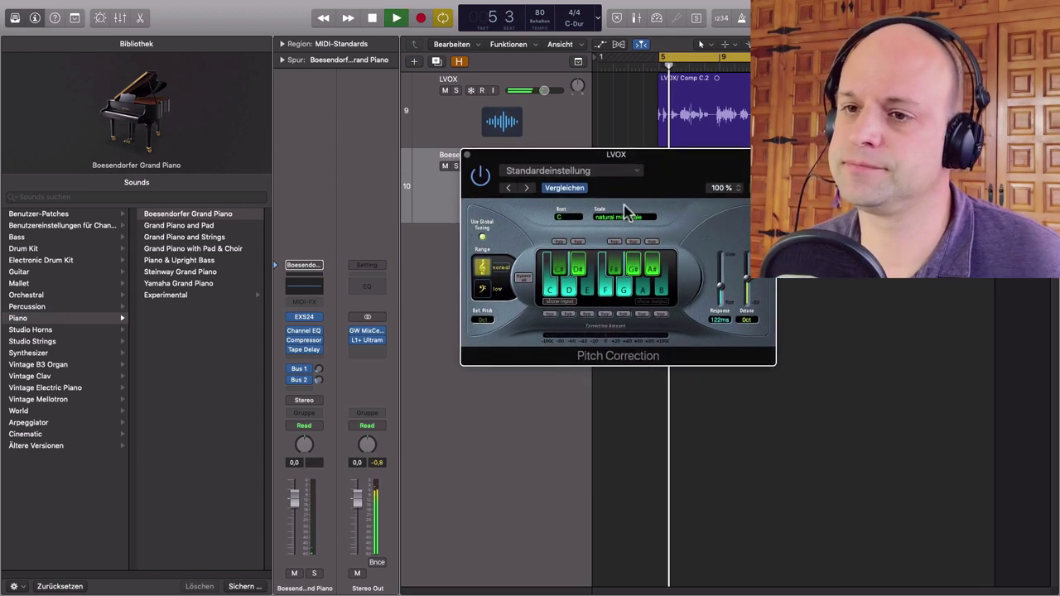
key("y")
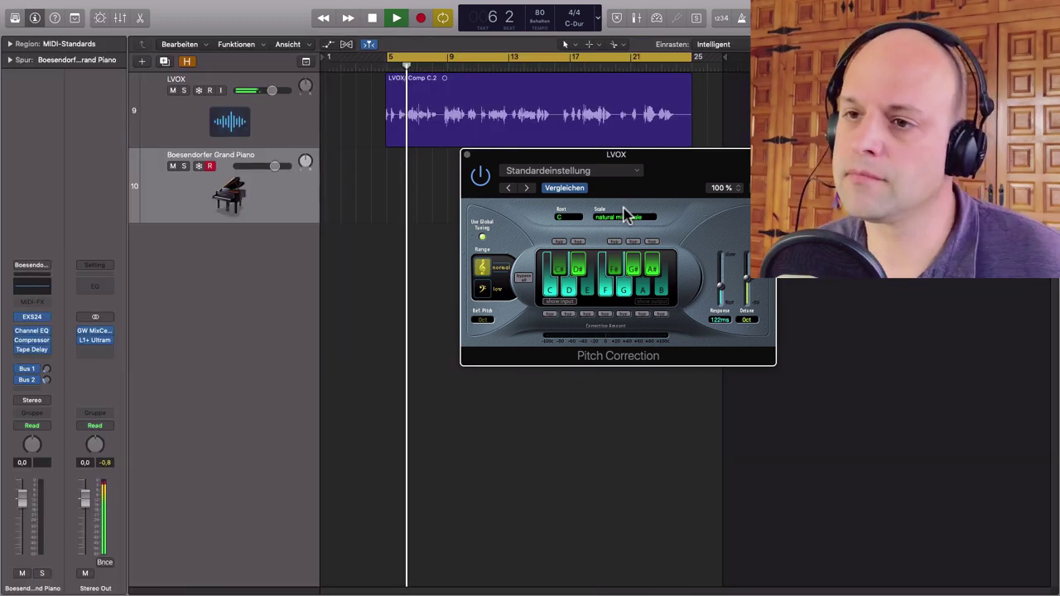
left_click_drag(684, 179, 671, 194)
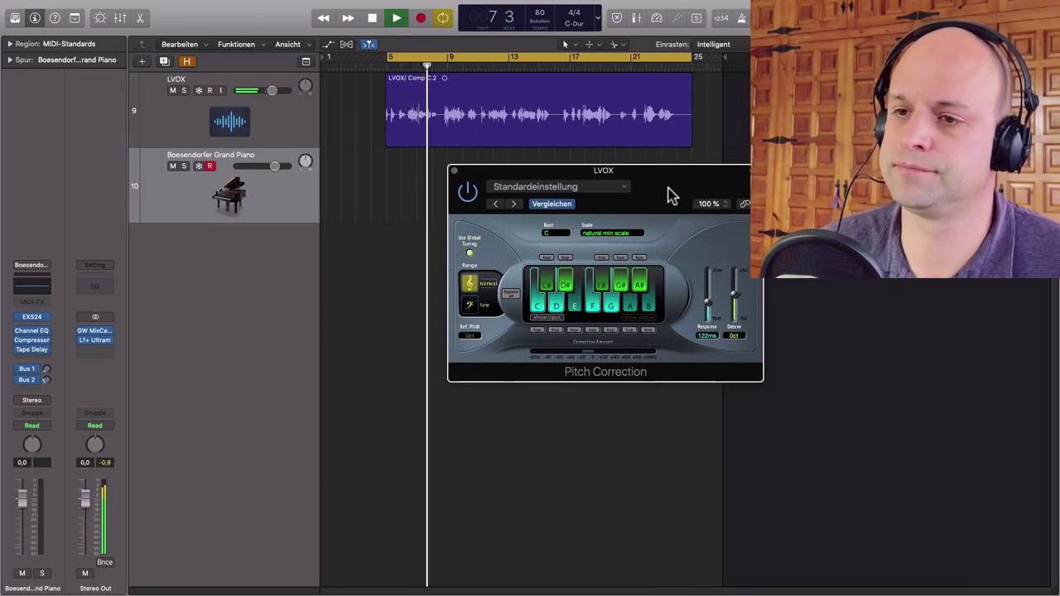
key("space")
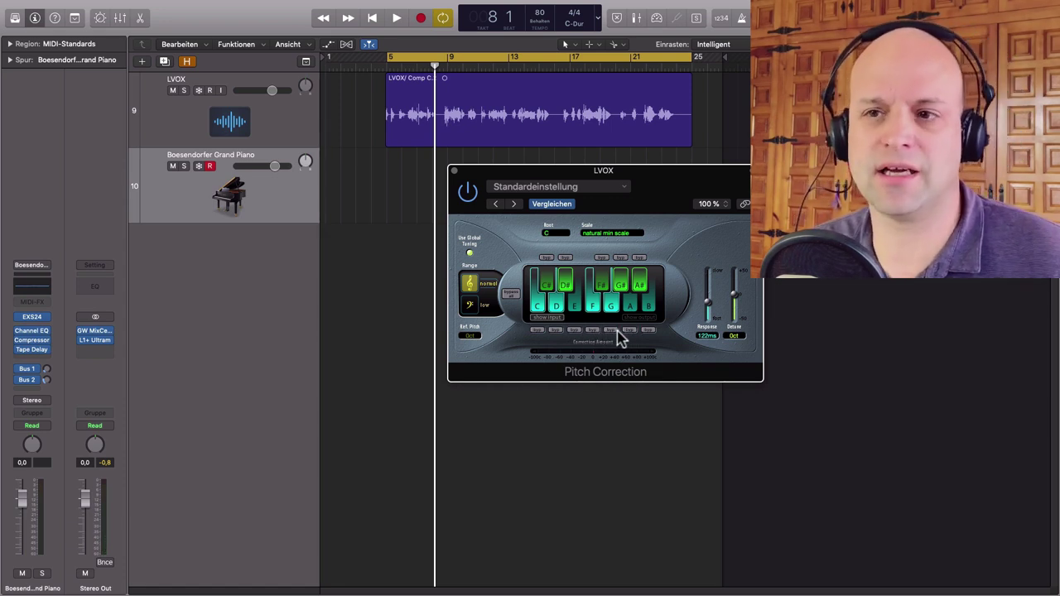
- Center the Pitch Correction window under the region, set its response to 0.00 ms and play the vocal
left_click_drag(656, 196, 590, 189)
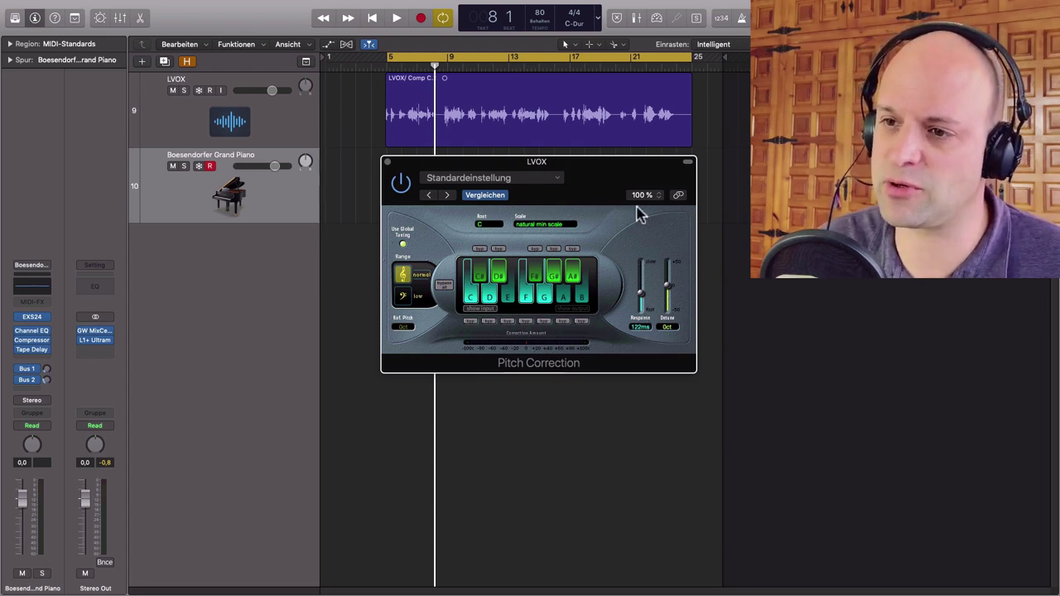
left_click_drag(608, 189, 602, 180)
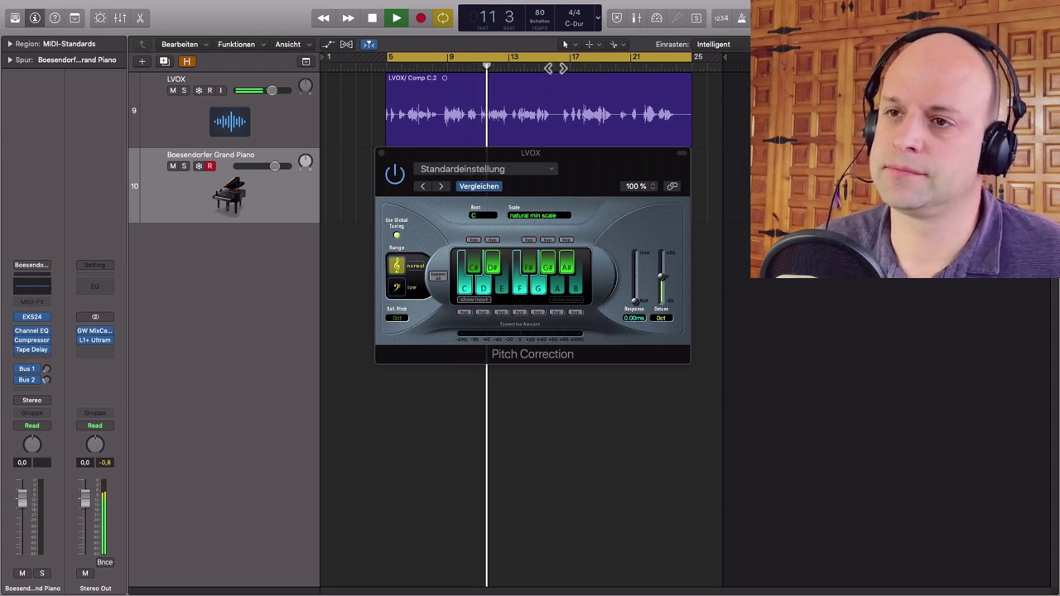
- Listen to the corrected vocal from around bar 17 and again from around bar 21, and stop playback
left_click(570, 65)
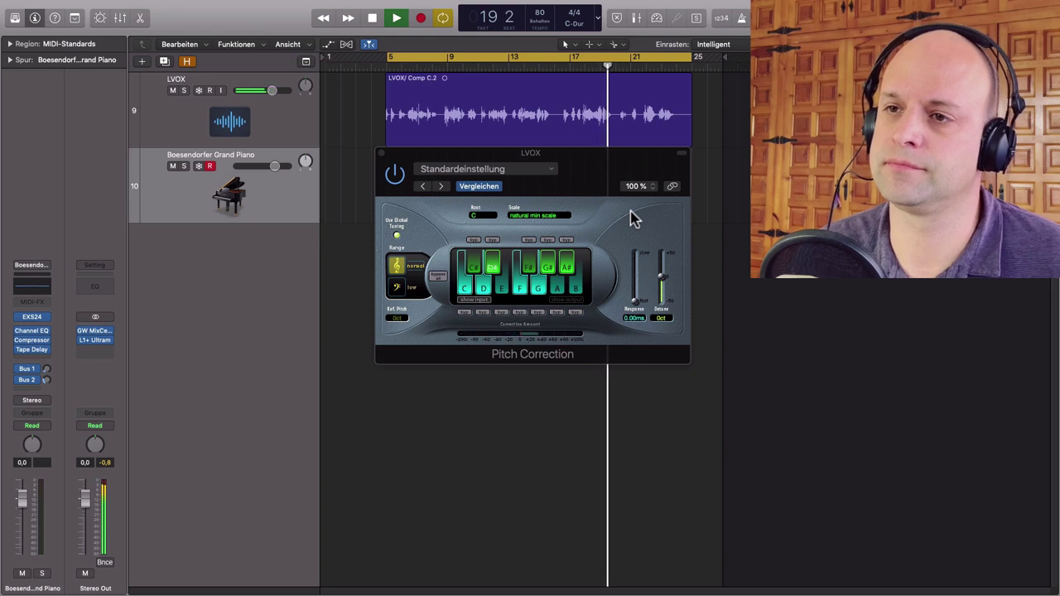
left_click(629, 68)
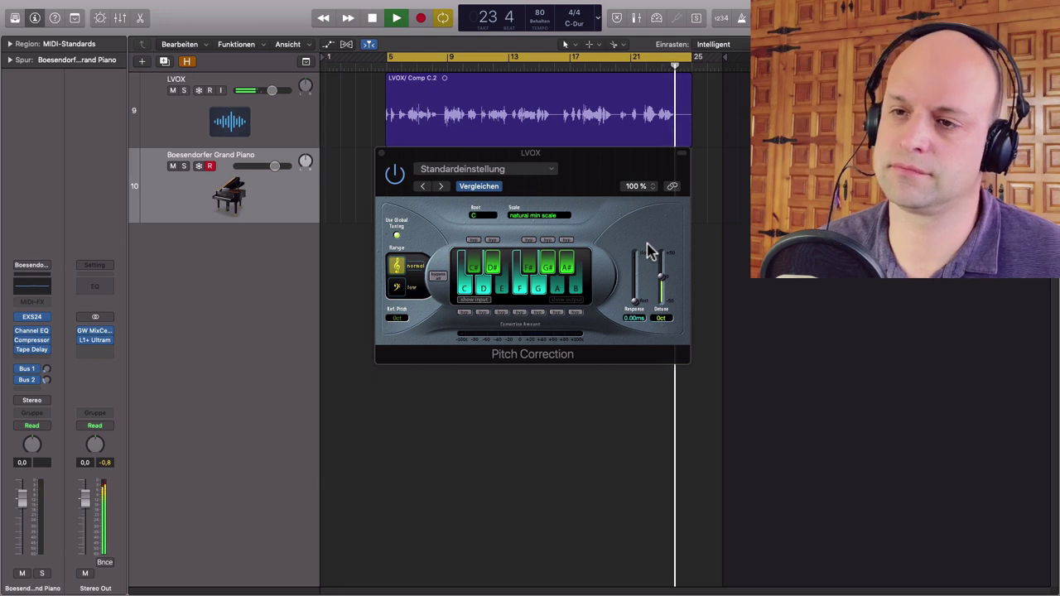
key("space")
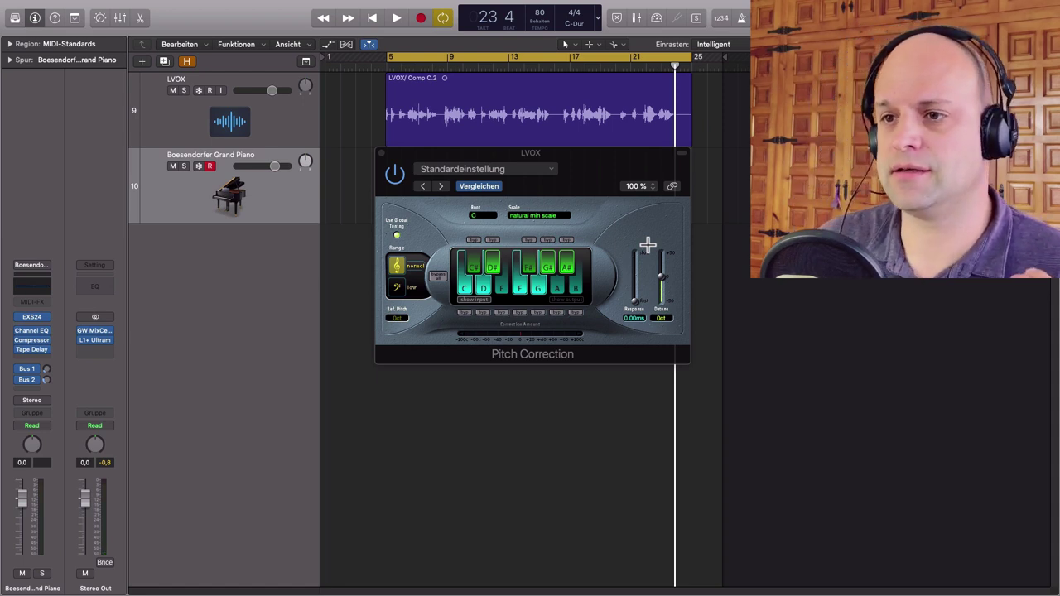
- Close the Pitch Correction window, select the LVOX track and bypass its Pitch Correction plug-in
left_click_drag(609, 179, 575, 199)
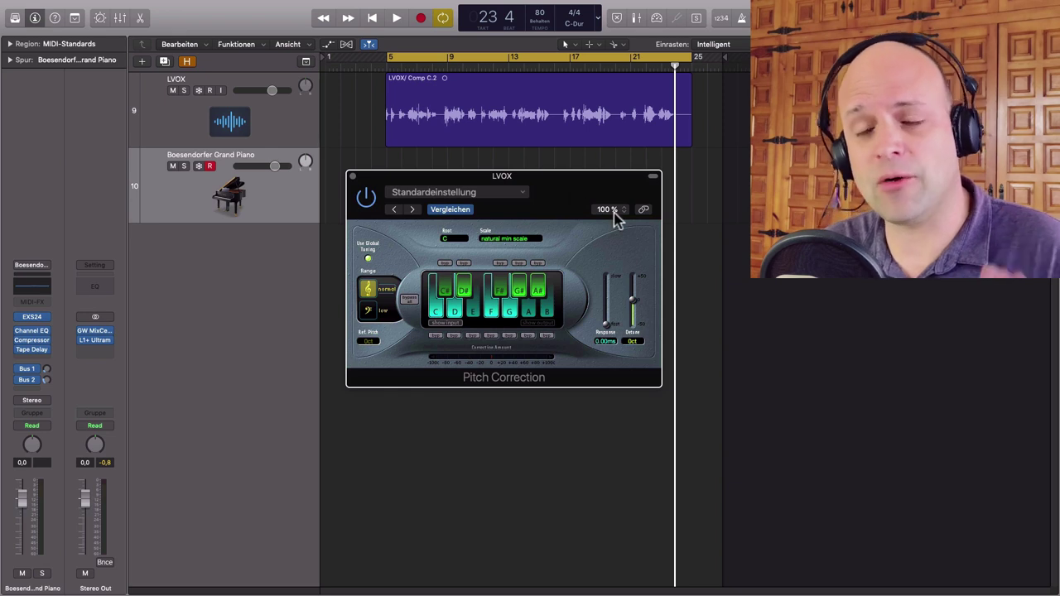
left_click(352, 176)
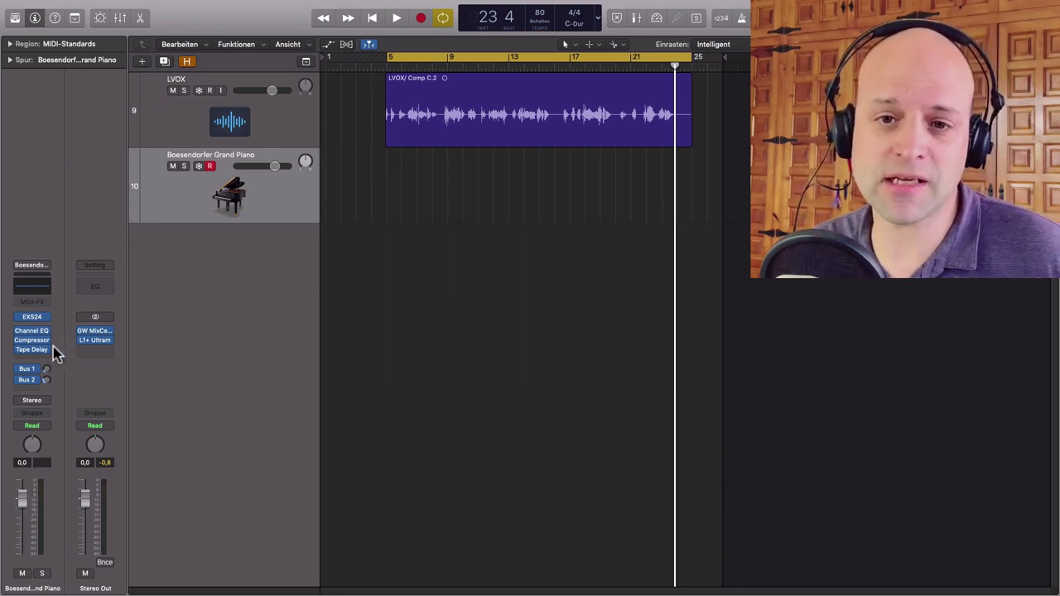
left_click(279, 123)
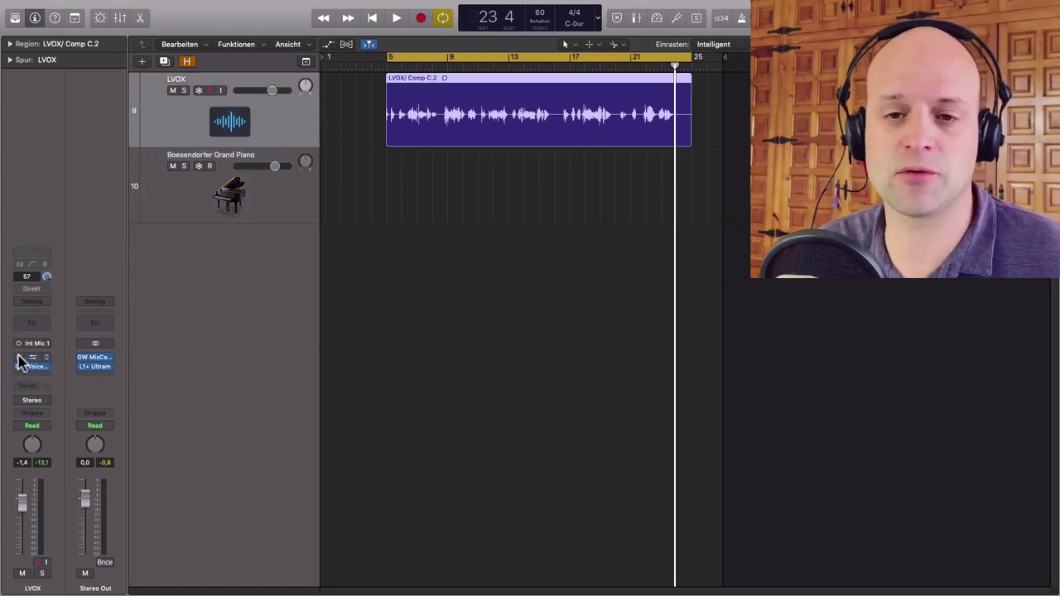
- Open the LVOX region in the audio track editor, enable Flex for the track and set its mode to Flex Pitch
double_click(582, 86)
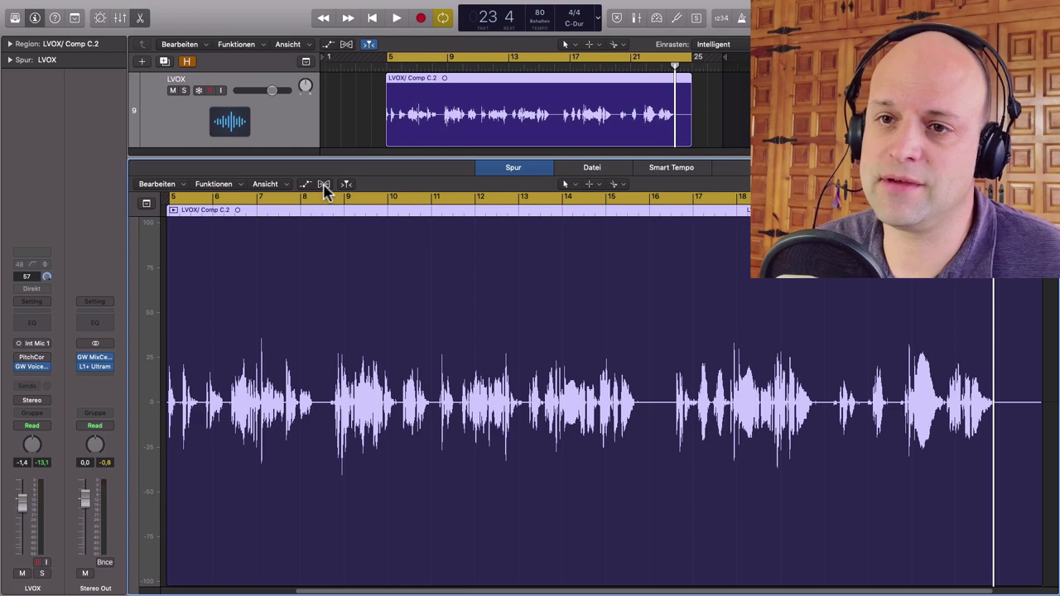
left_click(325, 187)
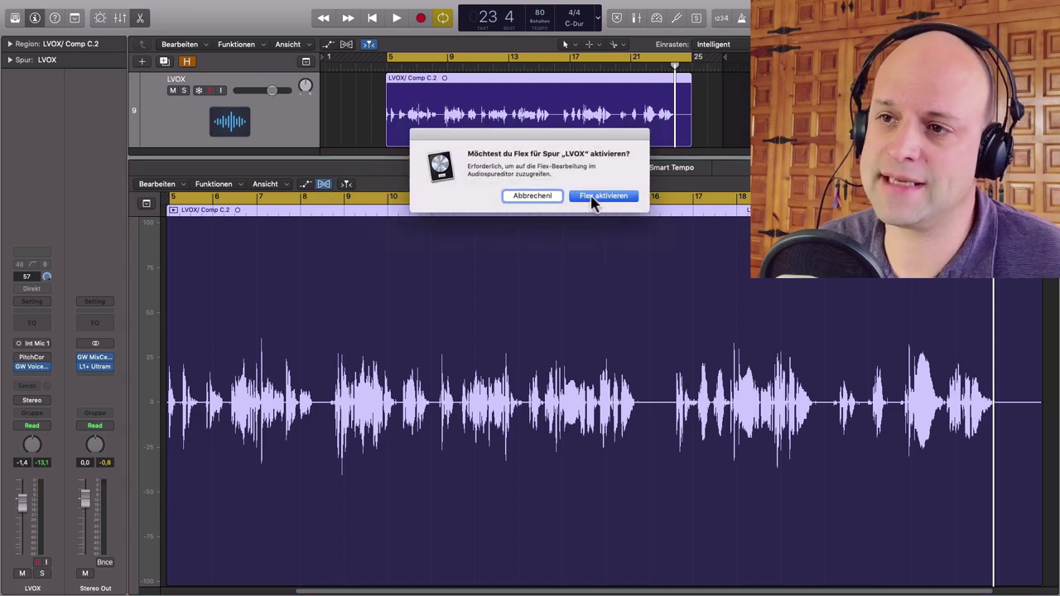
left_click(593, 197)
left_click(389, 187)
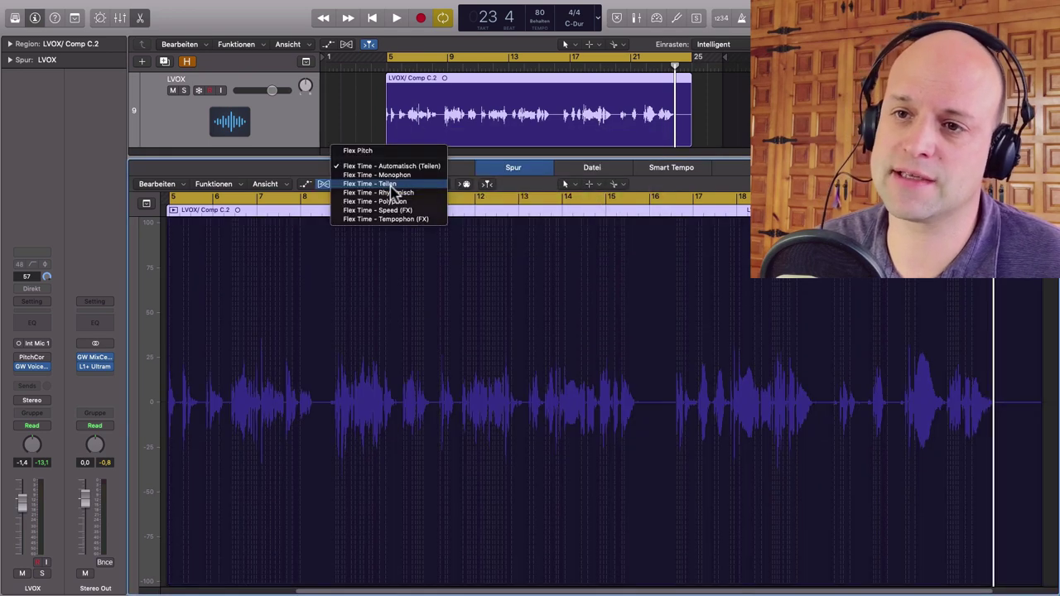
left_click(375, 150)
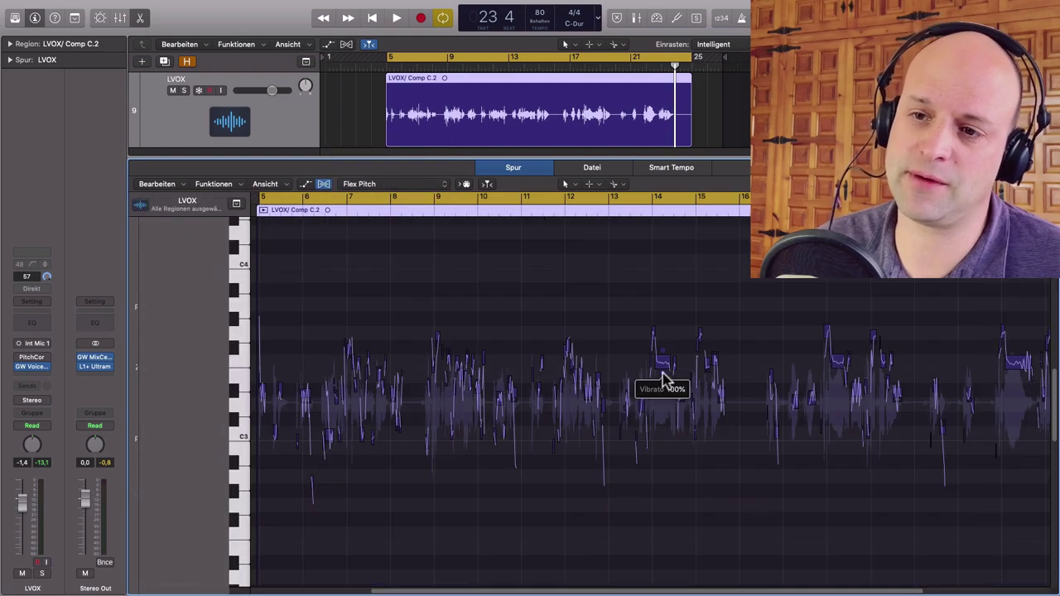
- Examine the detected vocal notes and their pitch curves closely between bars 5 and 9
key("super+Right")
key("super+Right")
key("super+Right")
key("super+Right")
key("super+Right")
key("super+Right")
key("super+Right")
key("super+Right")
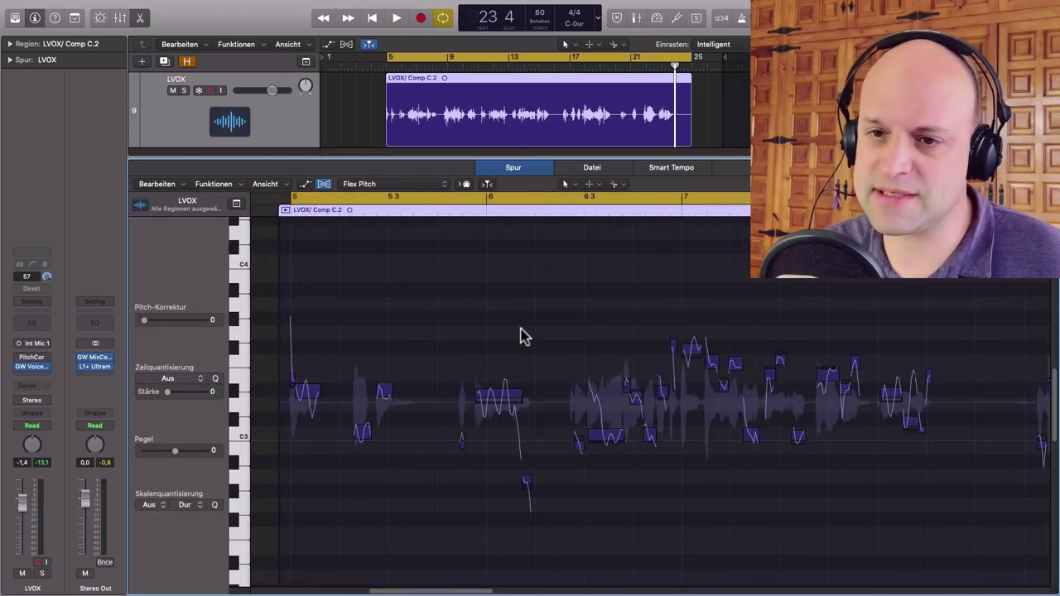
scroll(635, 359, "right", 10)
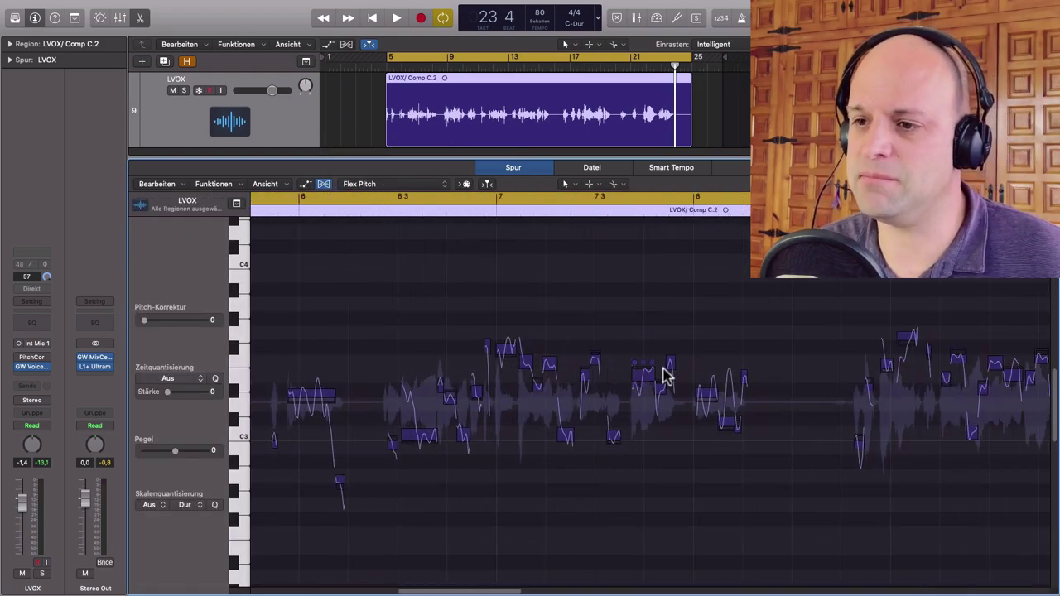
scroll(664, 374, "right", 3)
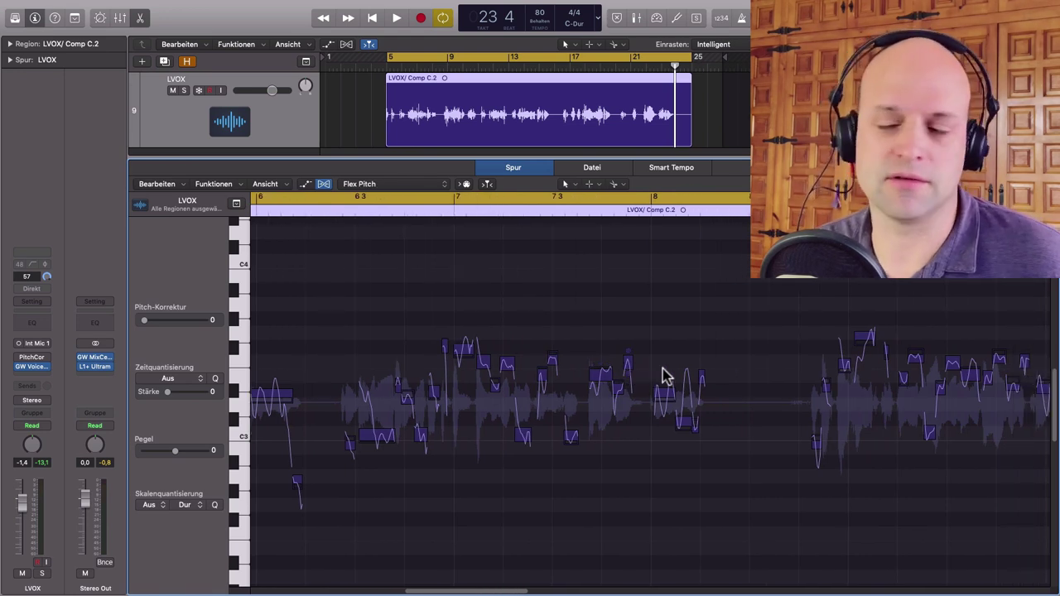
scroll(664, 374, "right", 1)
scroll(663, 376, "right", 1)
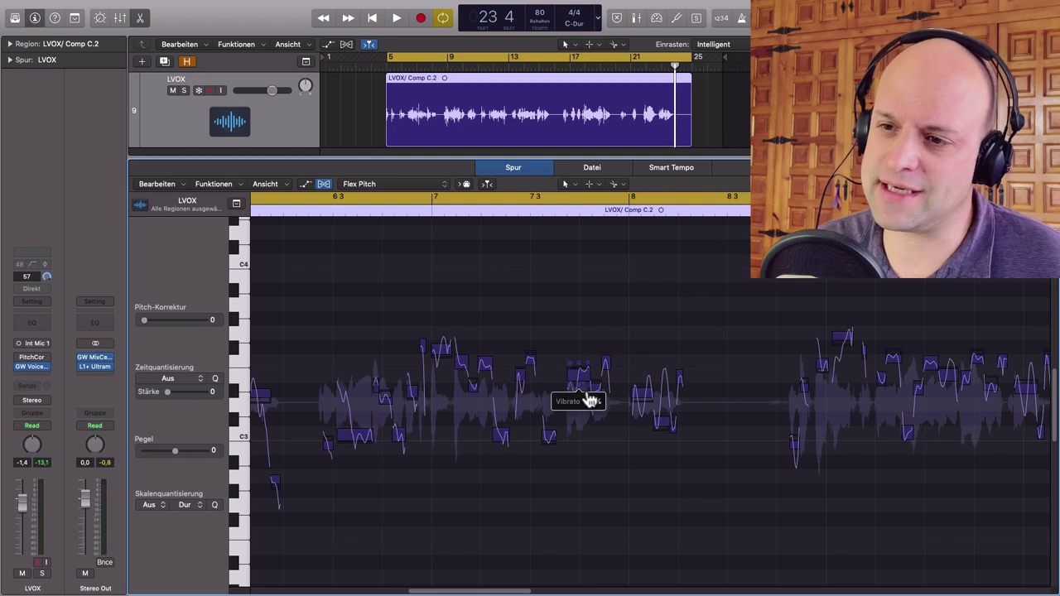
- Try shifting the pitch of the single vocal note just after bar 7
scroll(596, 399, "up", 4)
mouse_move(555, 360)
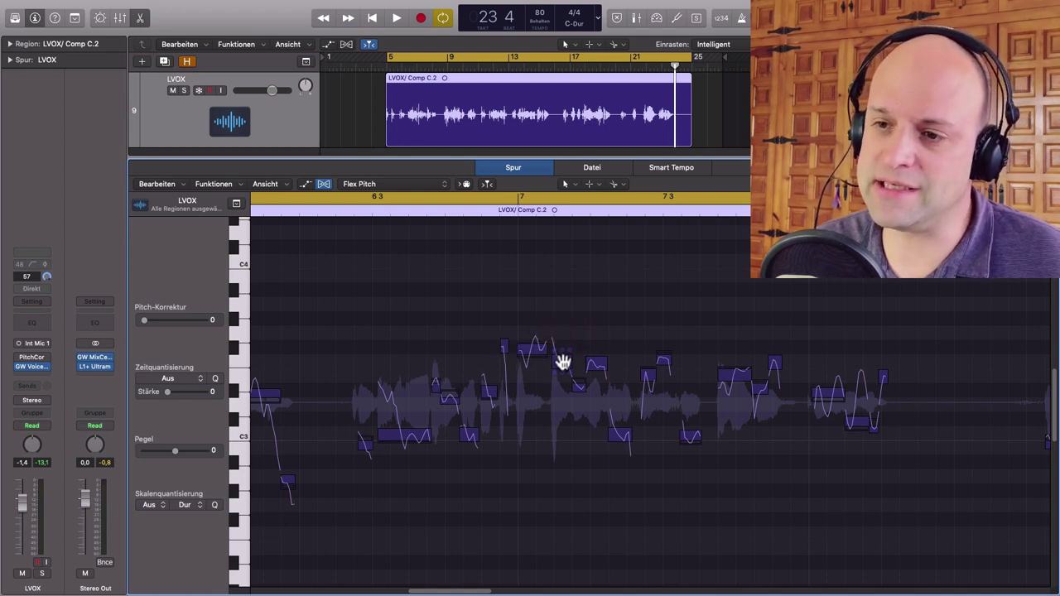
mouse_move(563, 362)
left_mouse_down()
mouse_move(563, 296)
mouse_move(563, 354)
left_mouse_up()
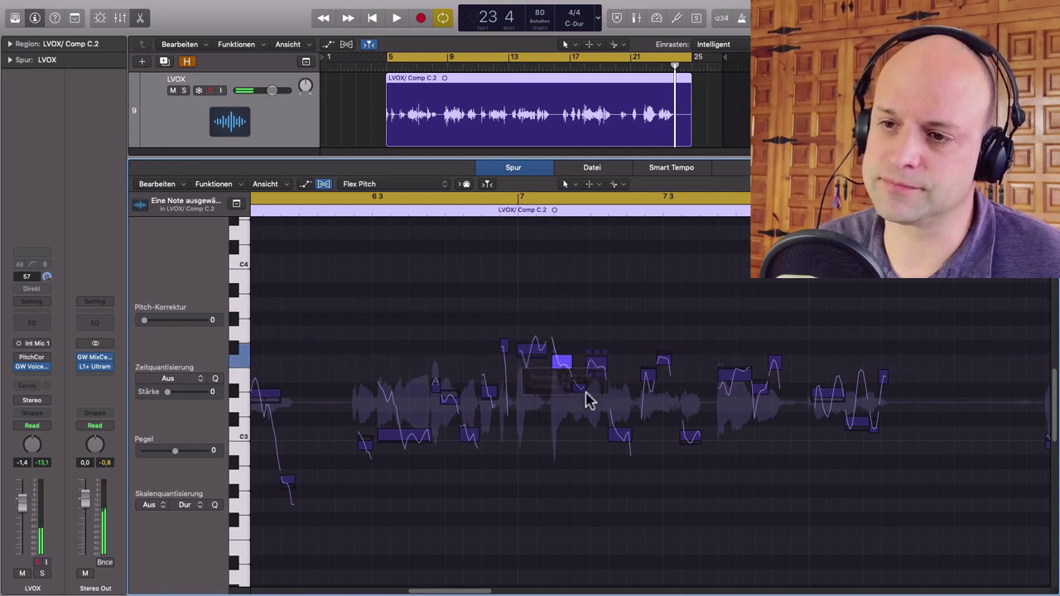
scroll(655, 448, "right", 3)
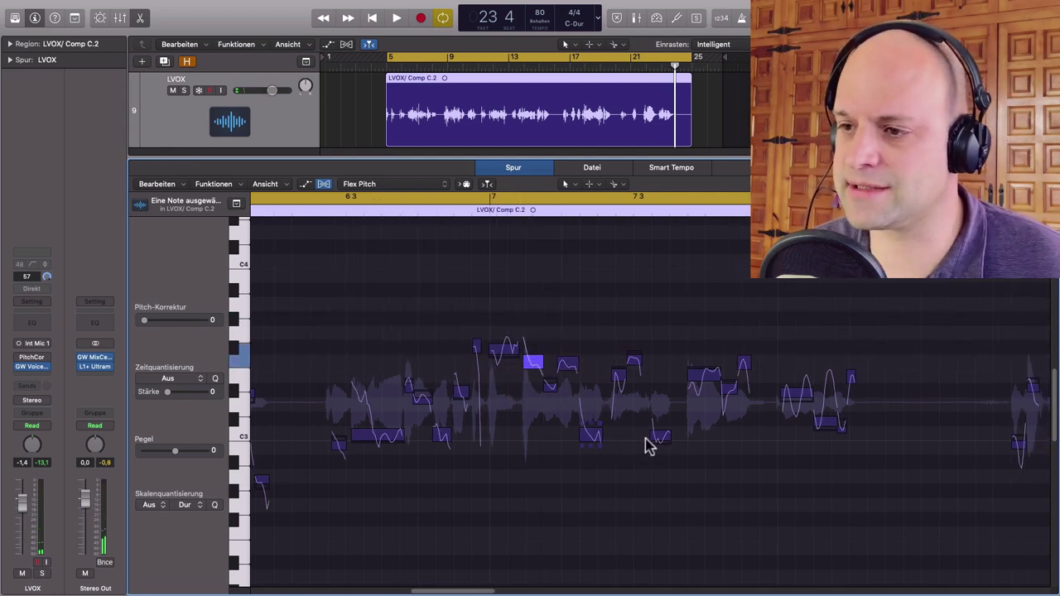
scroll(653, 450, "right", 5)
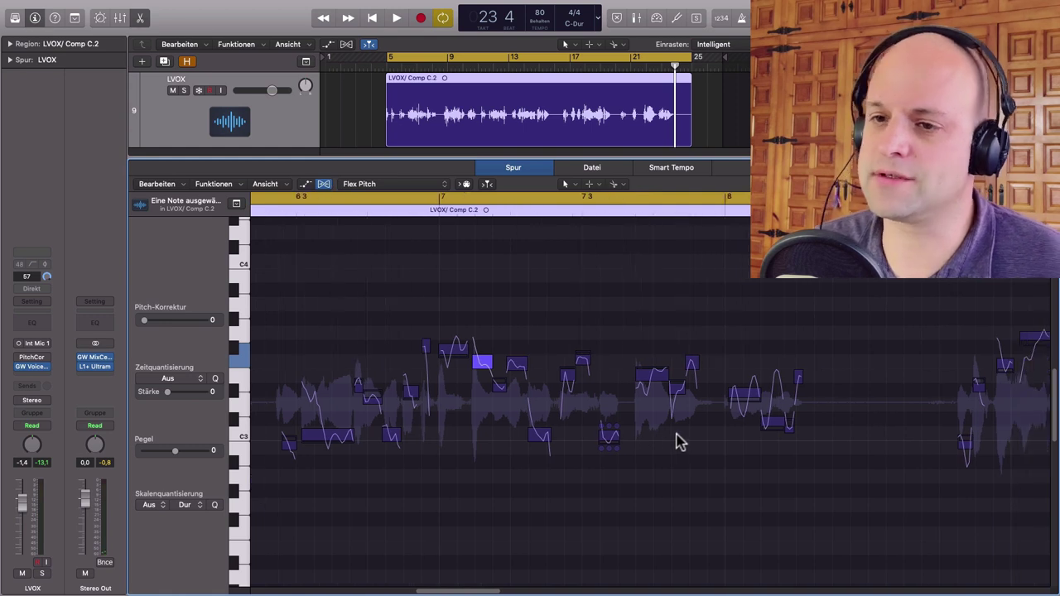
scroll(635, 445, "right", 5)
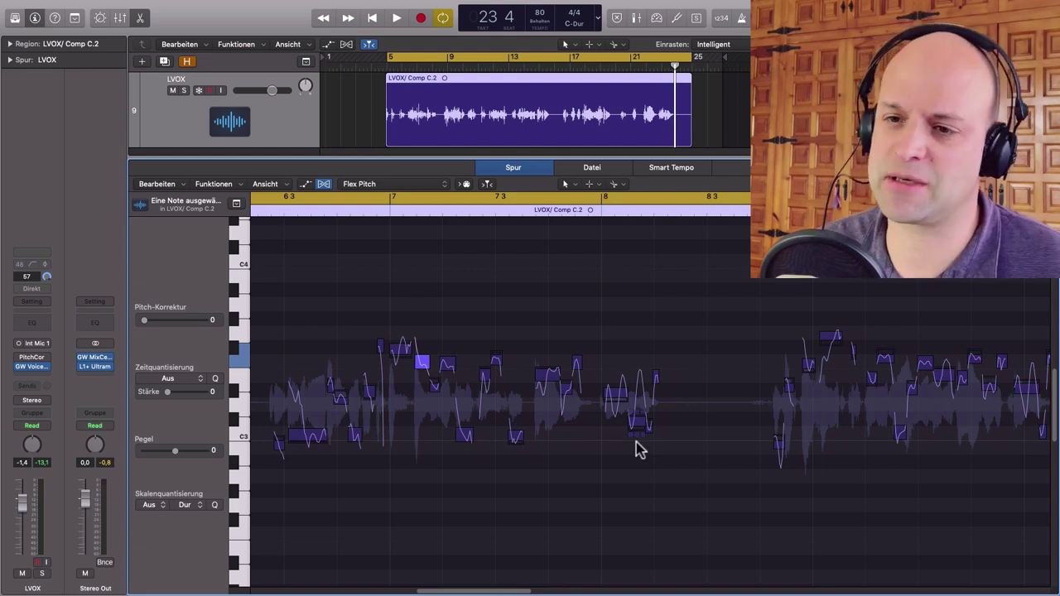
- Select all vocal notes and apply scale quantization with root C and scale Moll (Natürlich)
key("super+a")
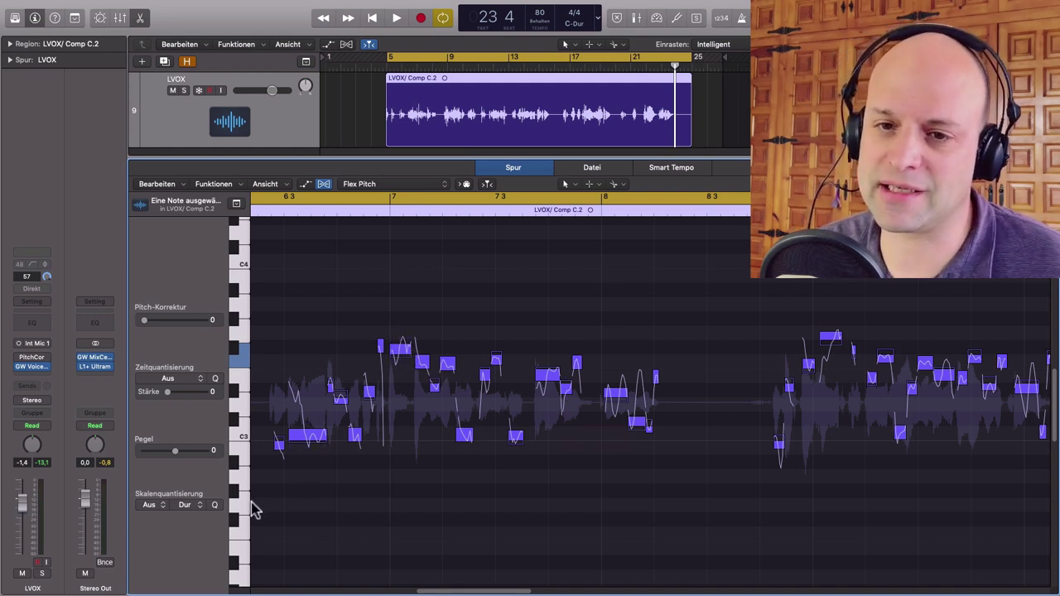
left_click(158, 506)
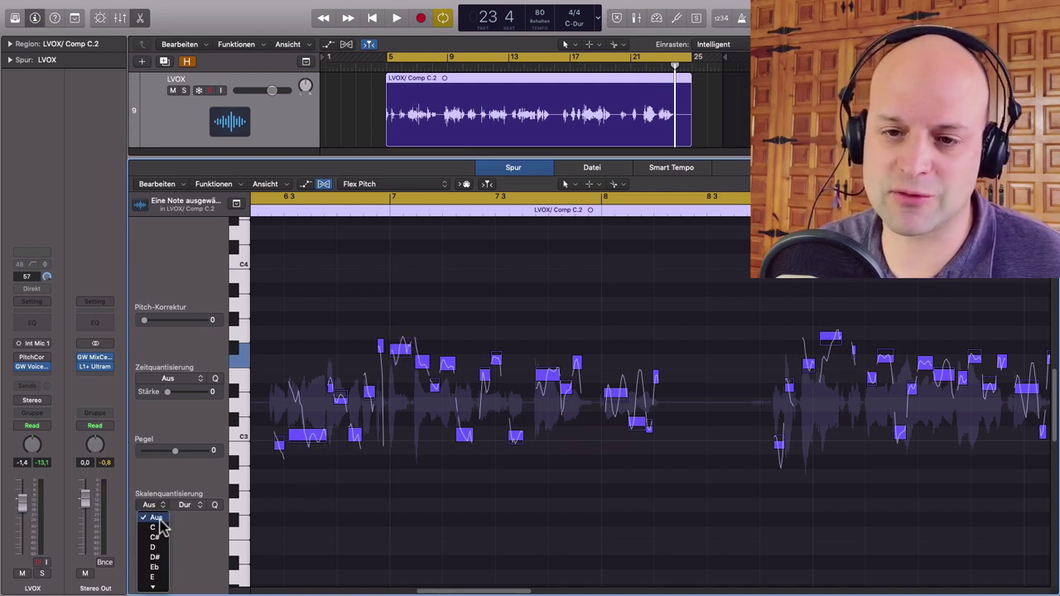
left_click(154, 528)
left_click(199, 507)
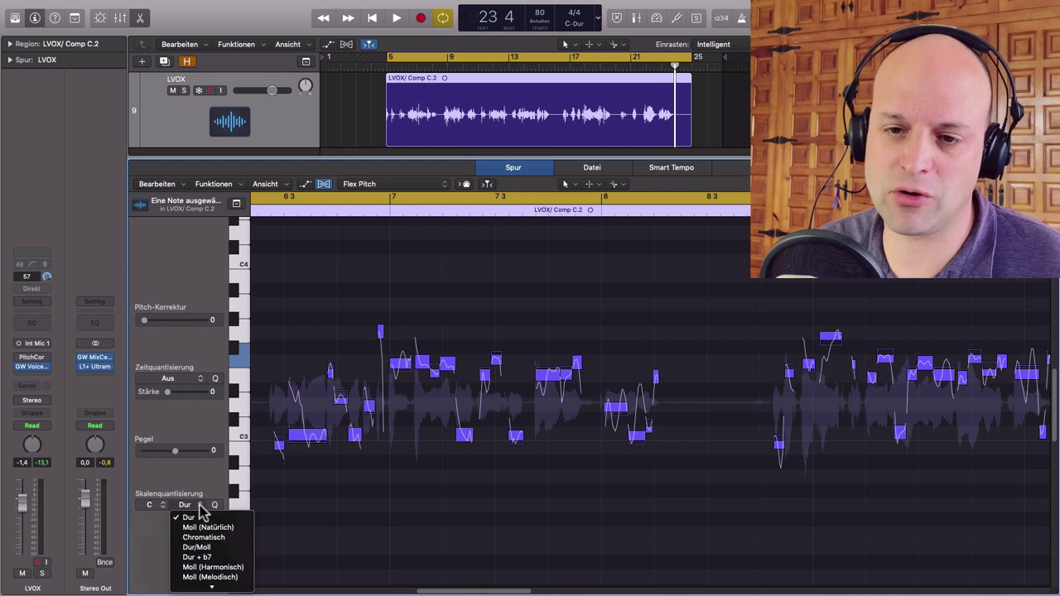
key("Return")
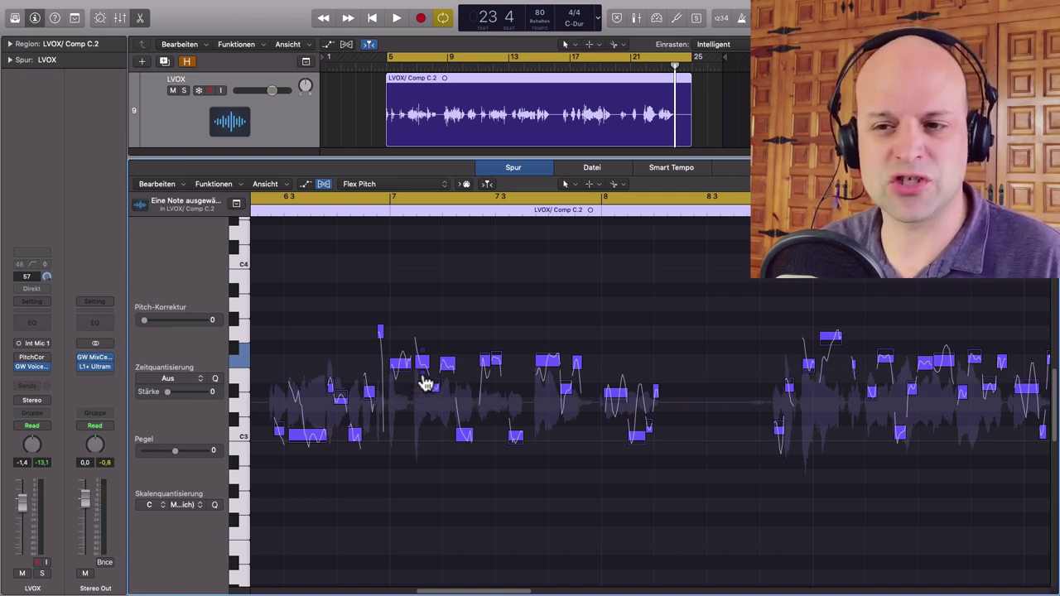
- Set the vibrato of all selected notes to 0% and play the vocal from bar 5 to bar 10
left_click_drag(424, 383, 424, 401)
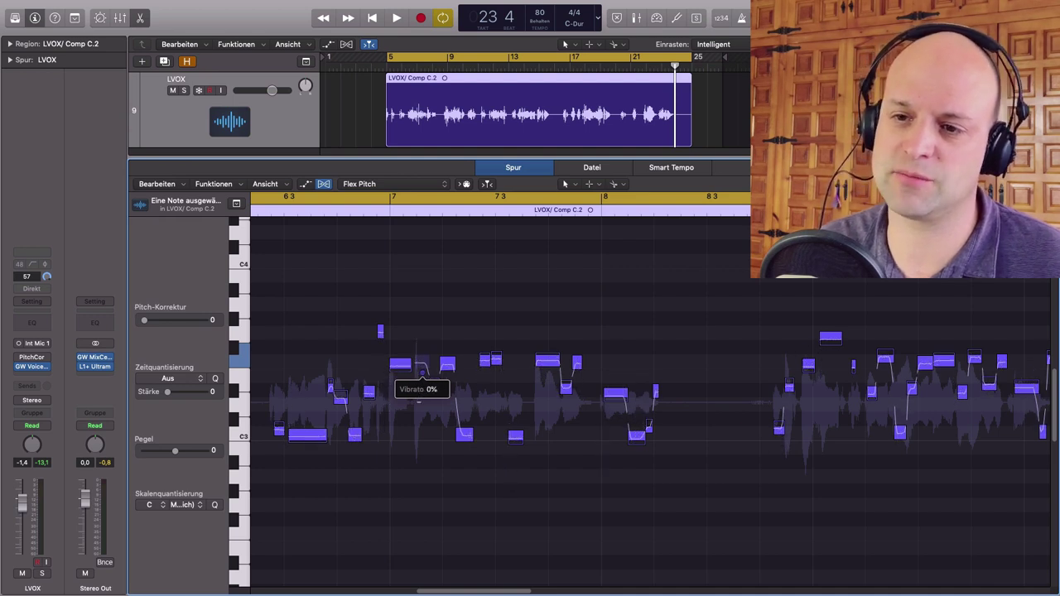
key("space")
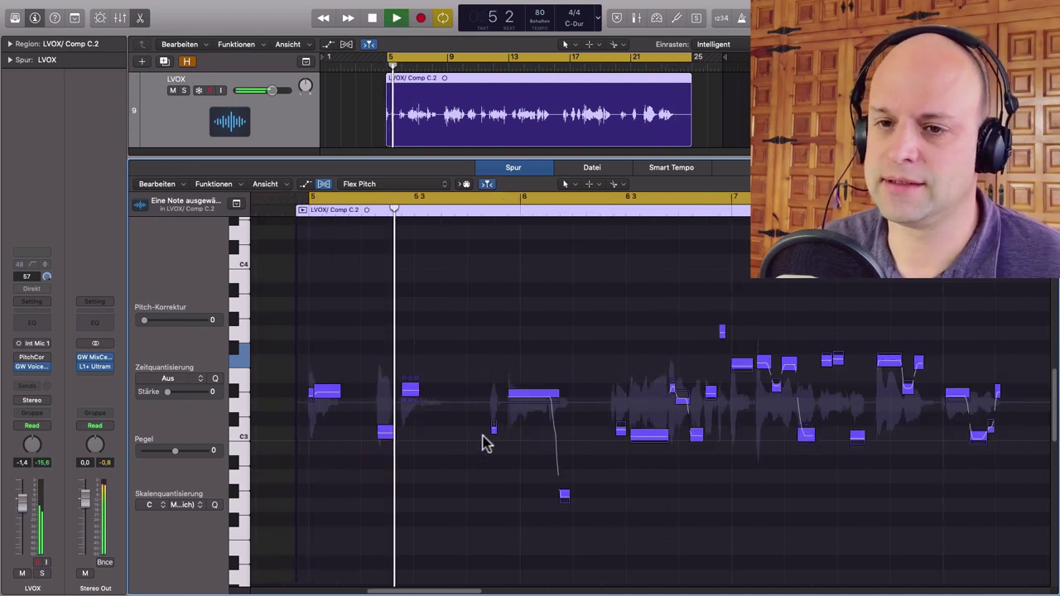
scroll(469, 436, "left", 1)
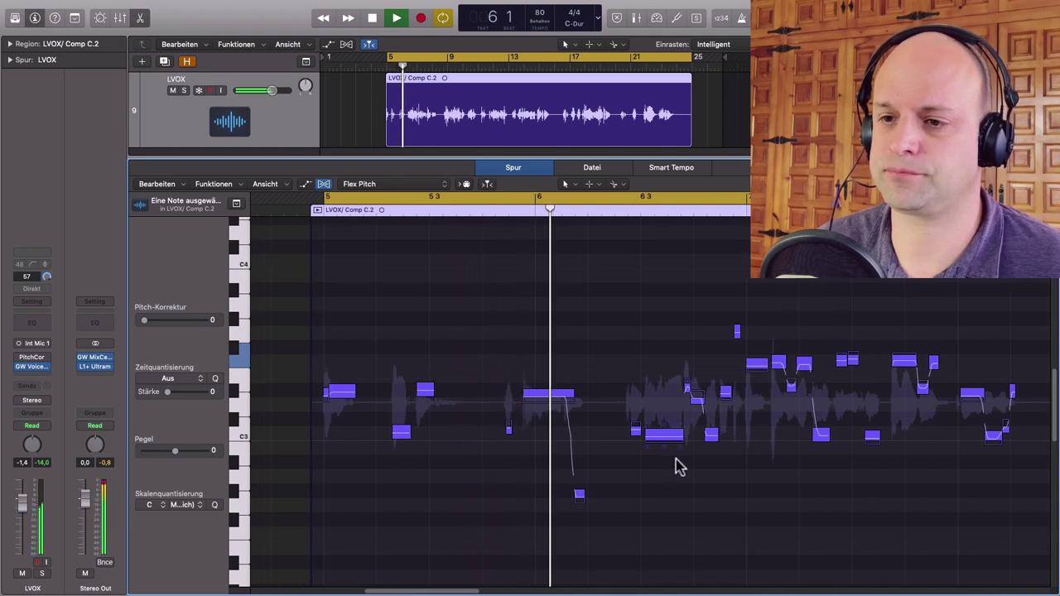
scroll(657, 466, "right", 5)
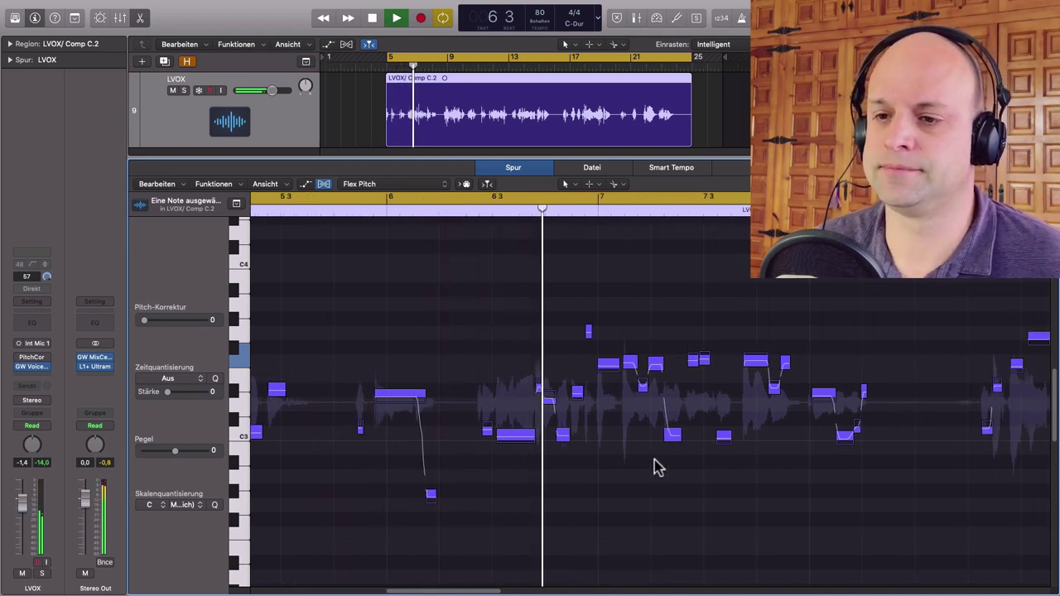
scroll(654, 468, "right", 4)
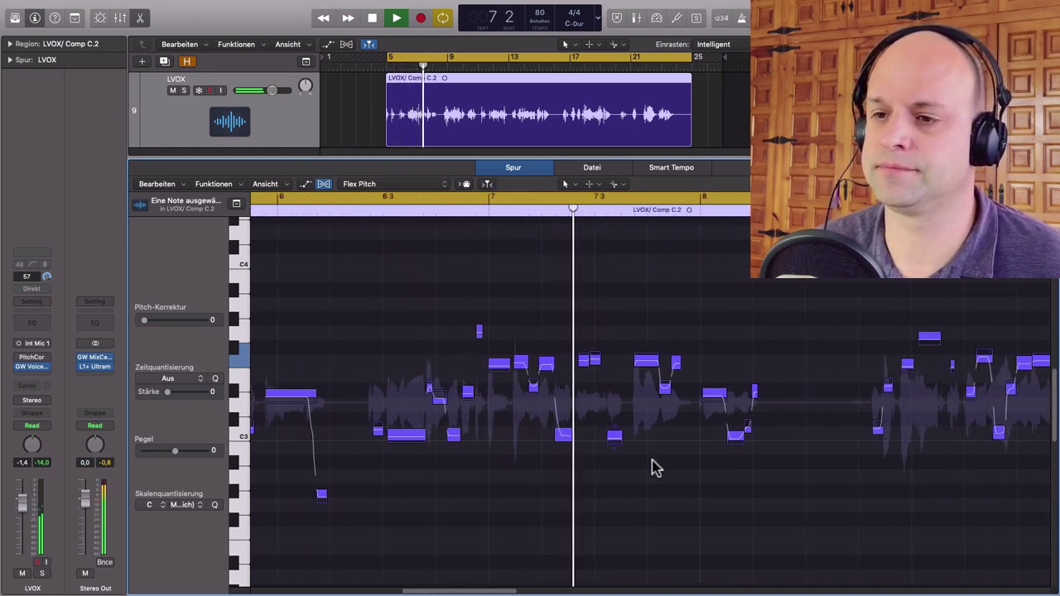
scroll(651, 466, "right", 4)
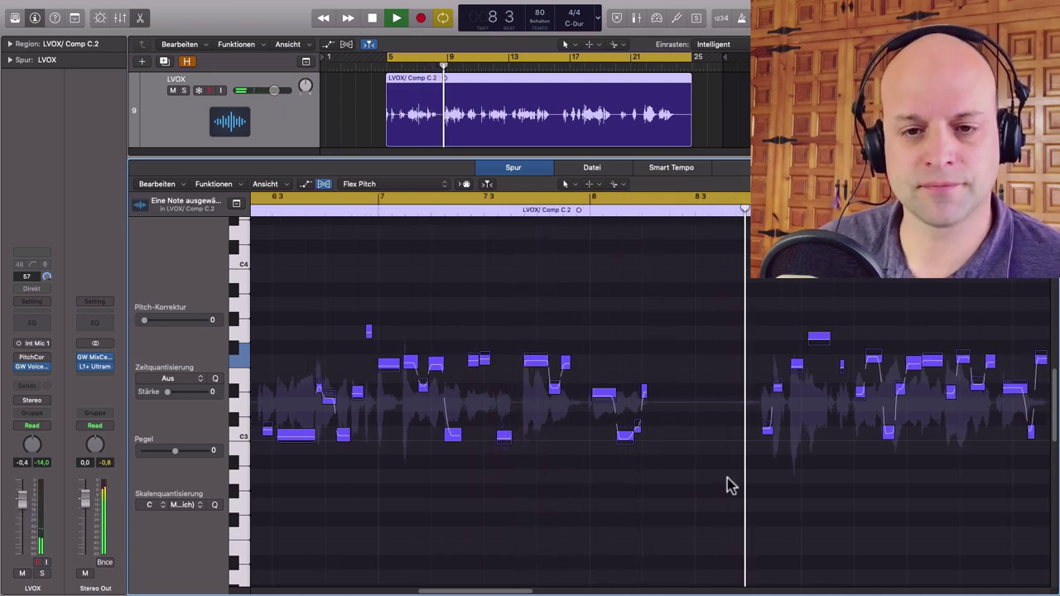
scroll(788, 486, "right", 8)
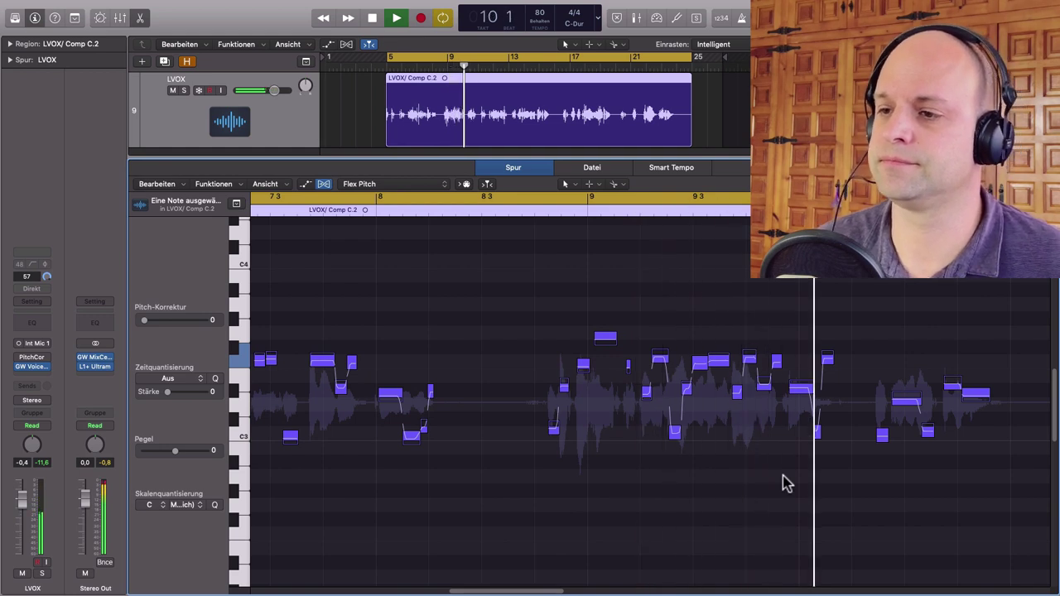
key("space")
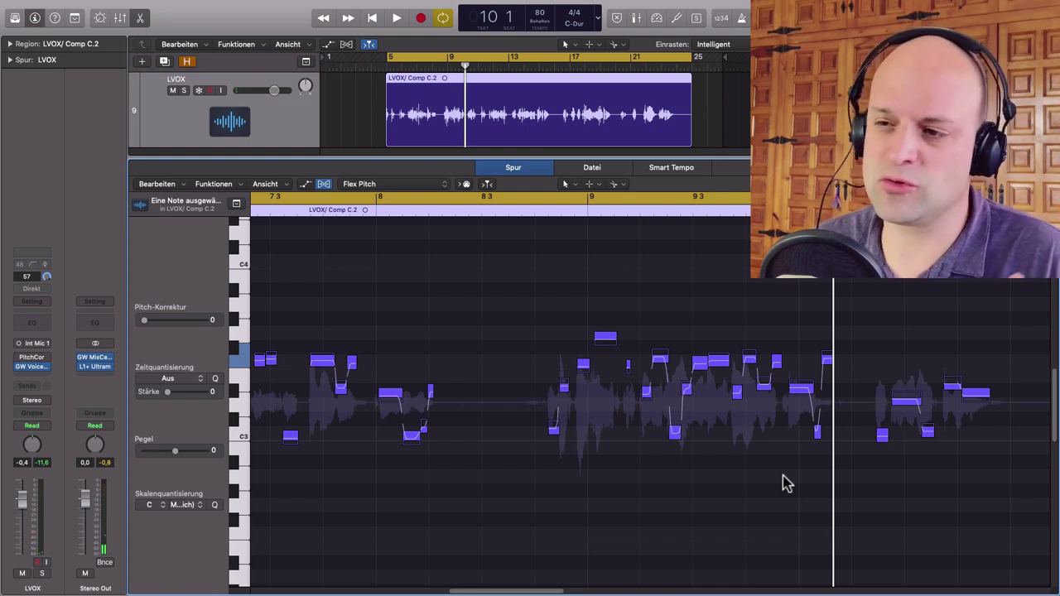
- Play the vocal phrase from around bar 22 in the editor and turn off the cycle range
scroll(787, 485, "right", 1)
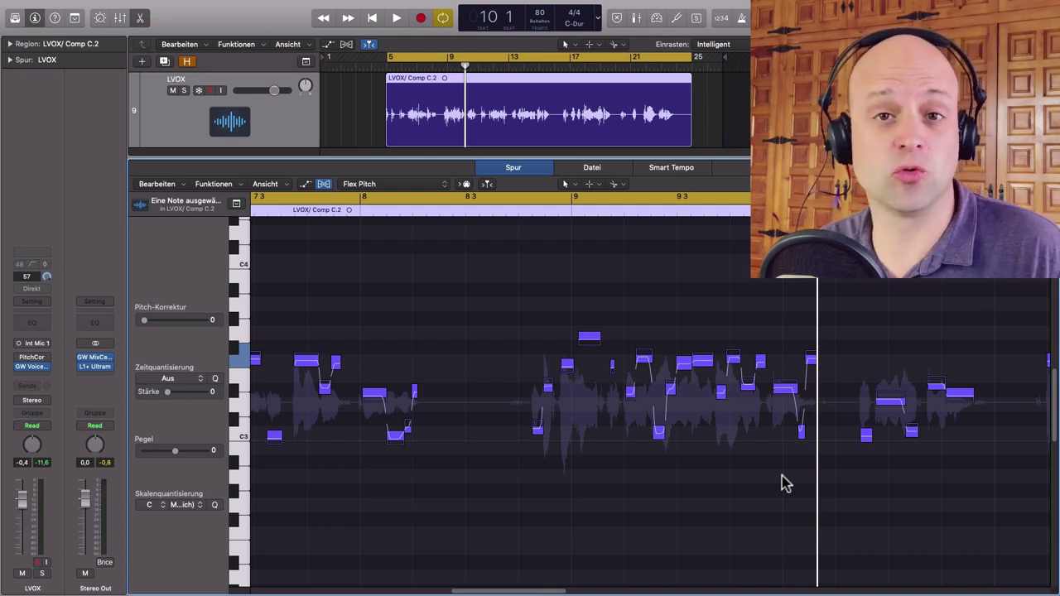
scroll(778, 486, "right", 6)
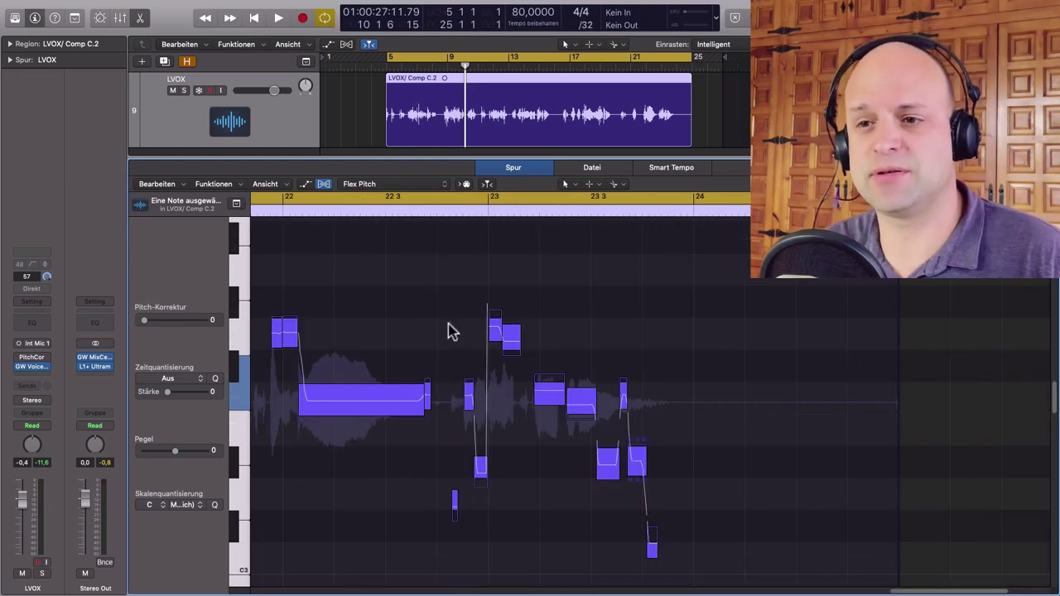
double_click(270, 213)
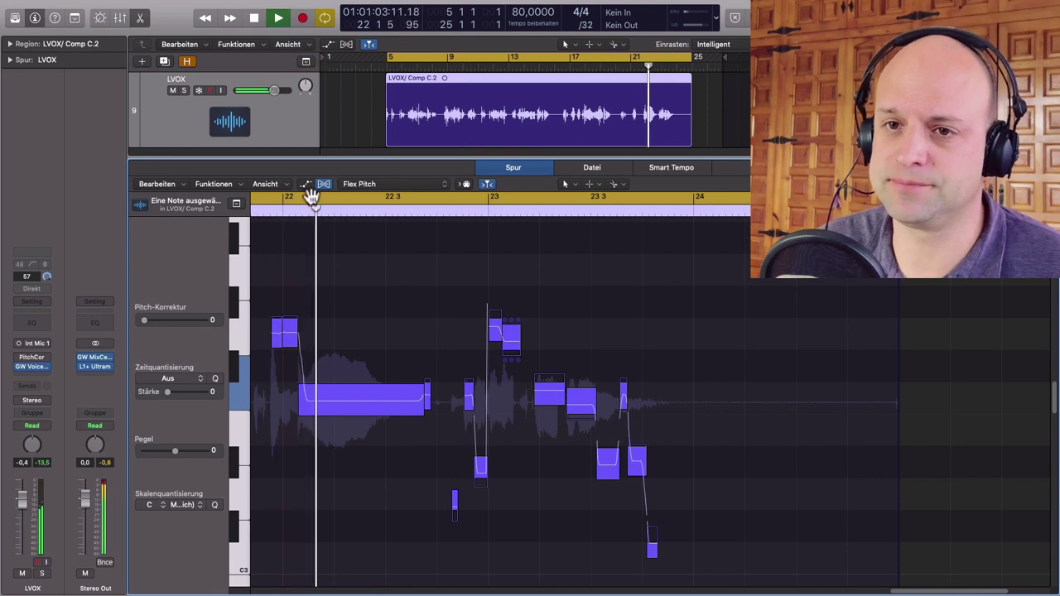
left_click(310, 197)
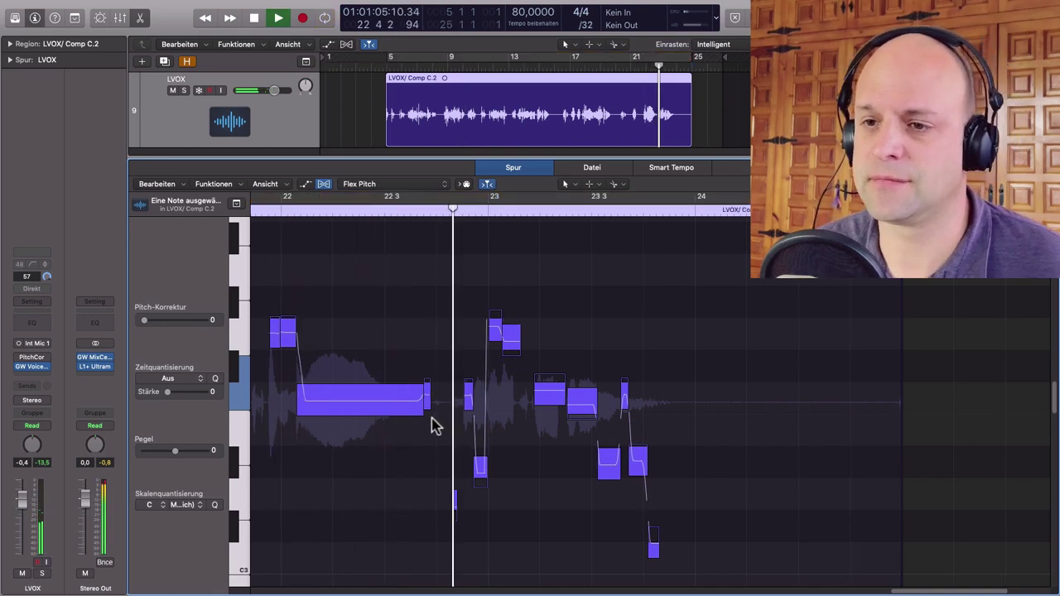
- Stop playback around bar 23 beat 4 and audition the single vocal notes between bar 23 and beat 3
scroll(483, 439, "up", 3)
scroll(484, 439, "right", 2)
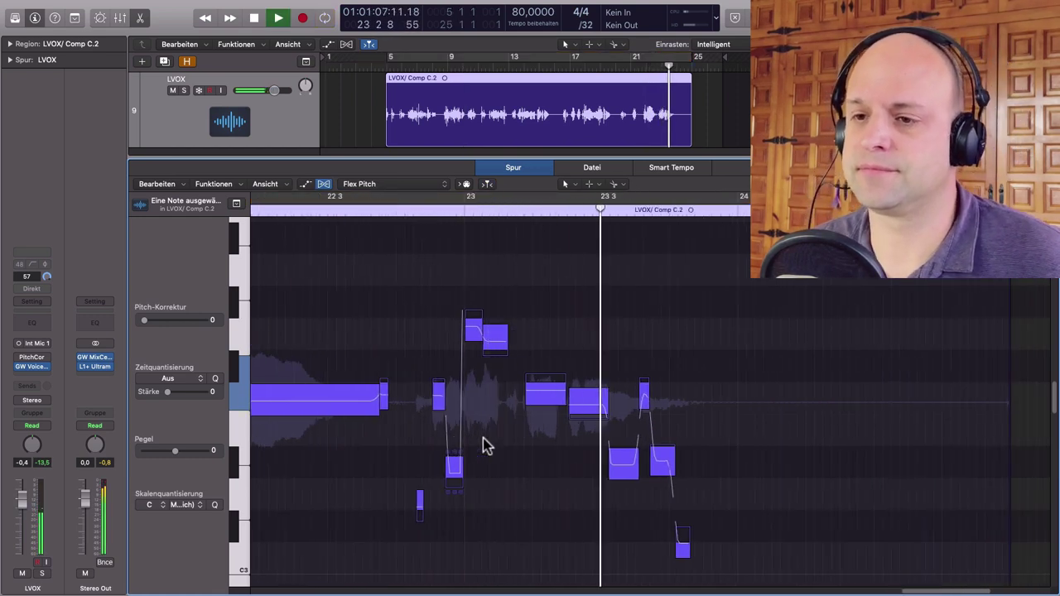
key("space")
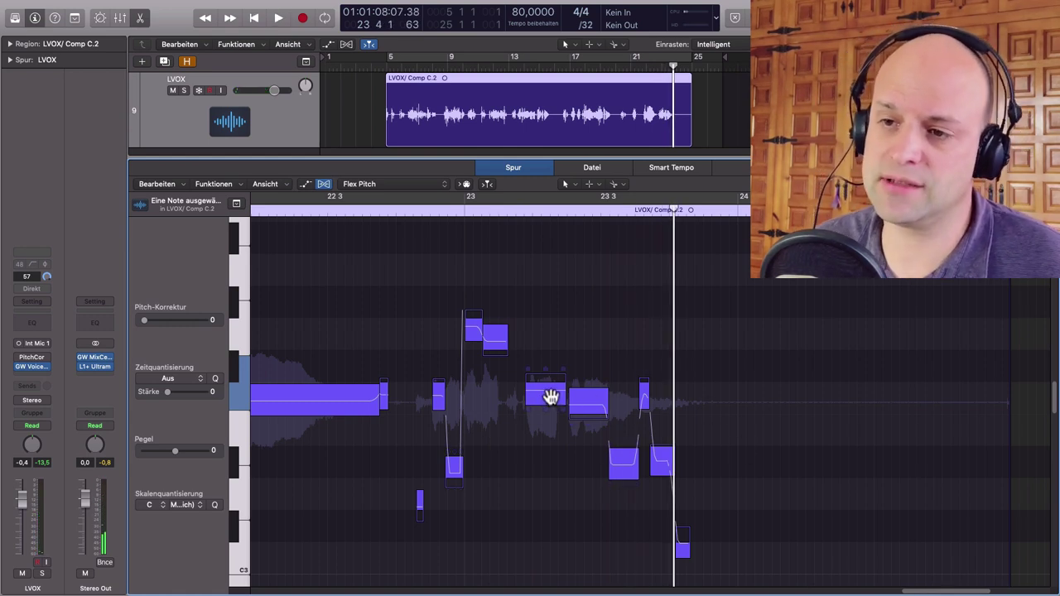
left_click(542, 393)
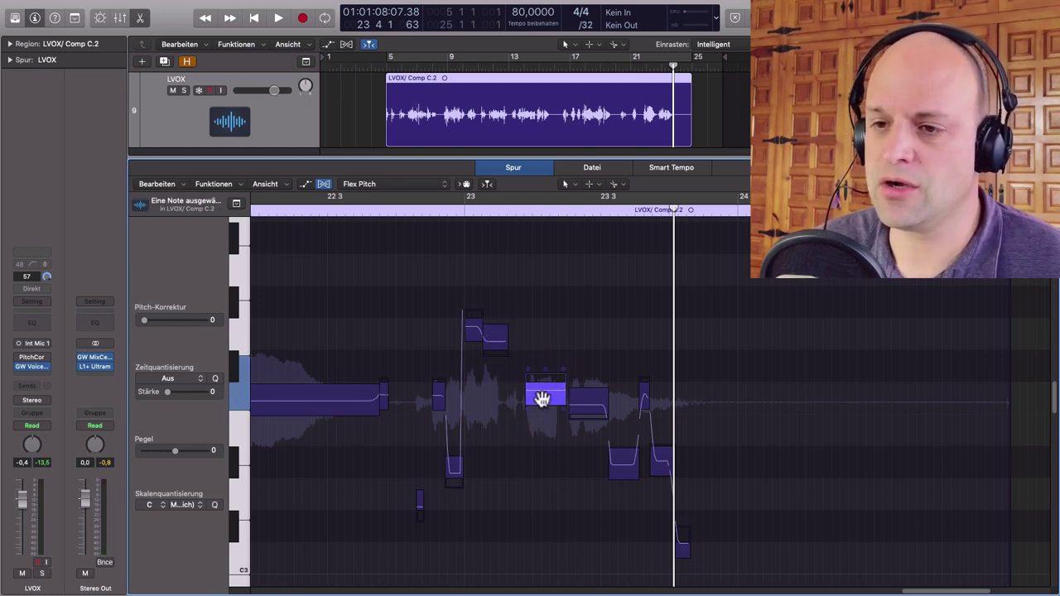
left_click(494, 336)
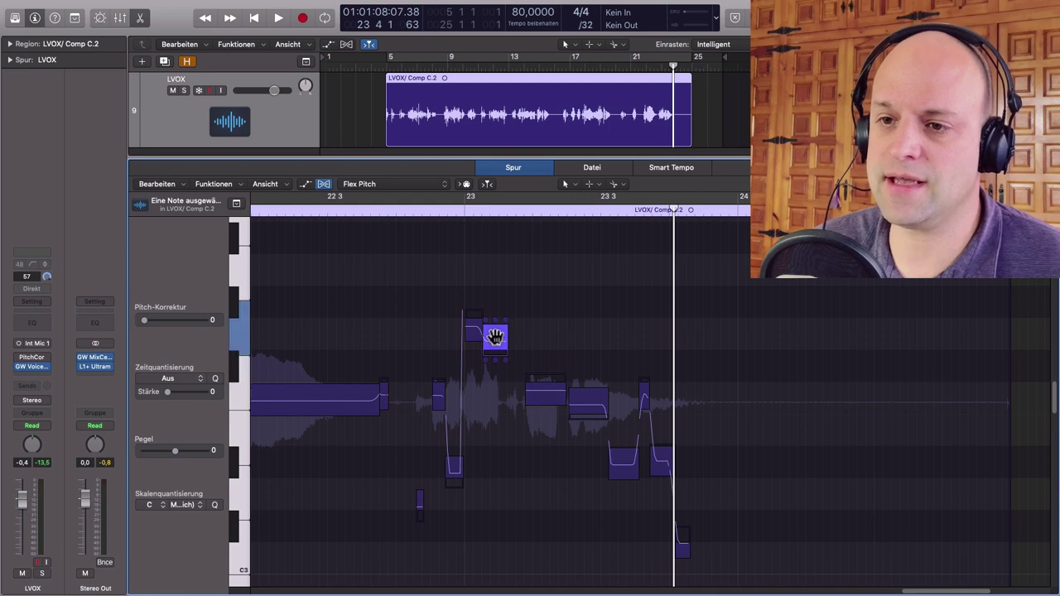
left_click(541, 391)
left_click(595, 404)
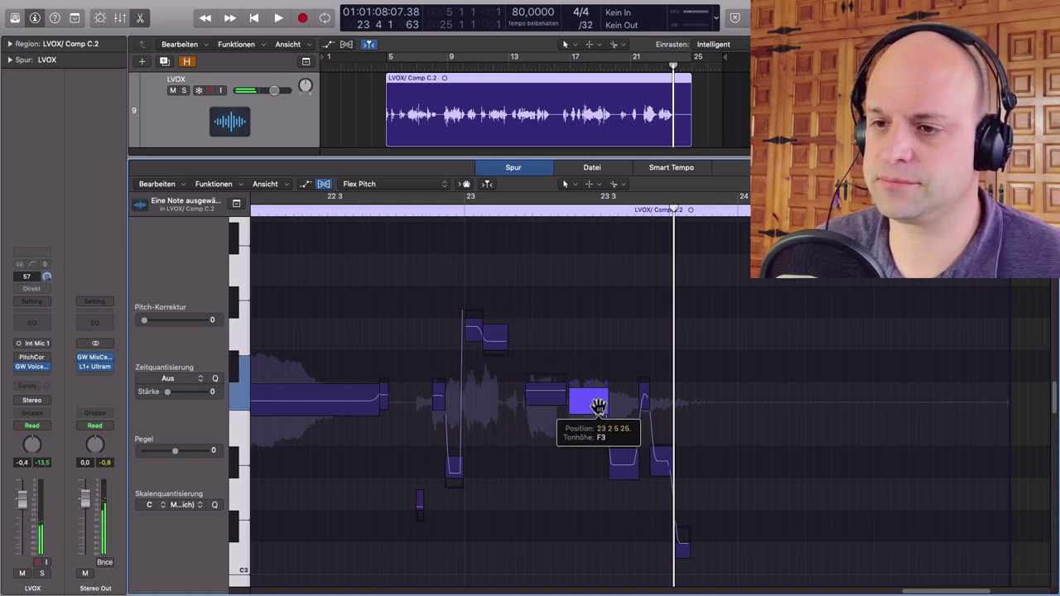
left_click(548, 393)
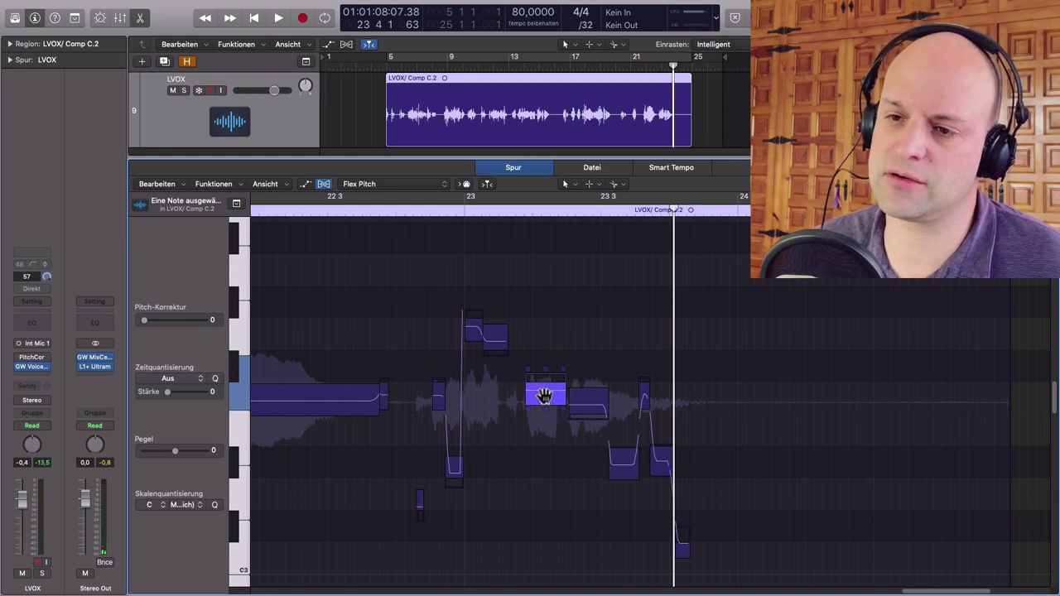
- Raise the vocal note just before bar 23 beat 2 3 to A♯3 and play the phrase from about bar 22 beat 3
left_click_drag(544, 395, 540, 264)
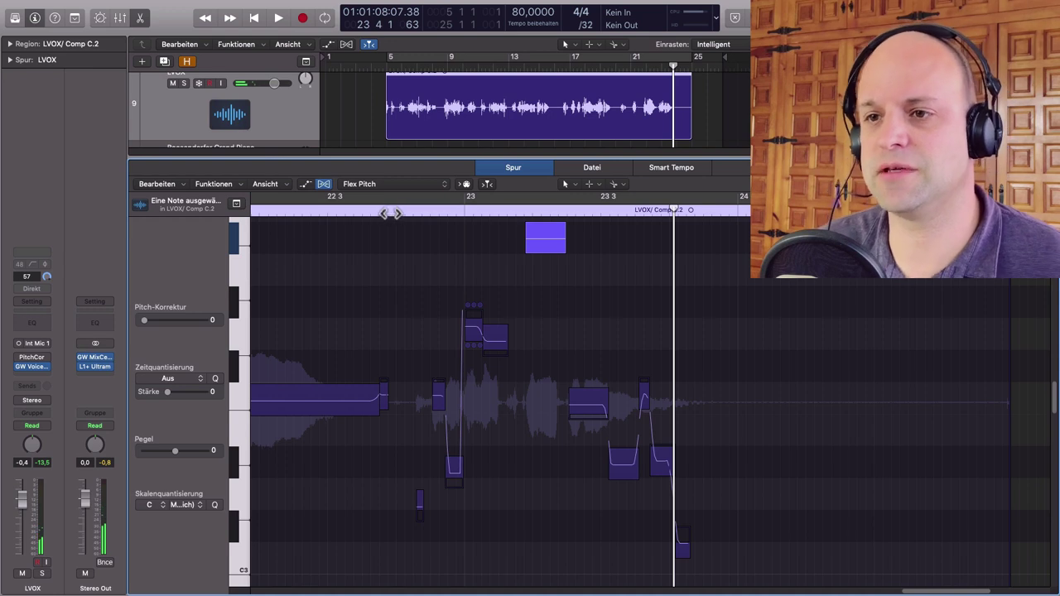
double_click(352, 214)
key("space")
double_click(352, 214)
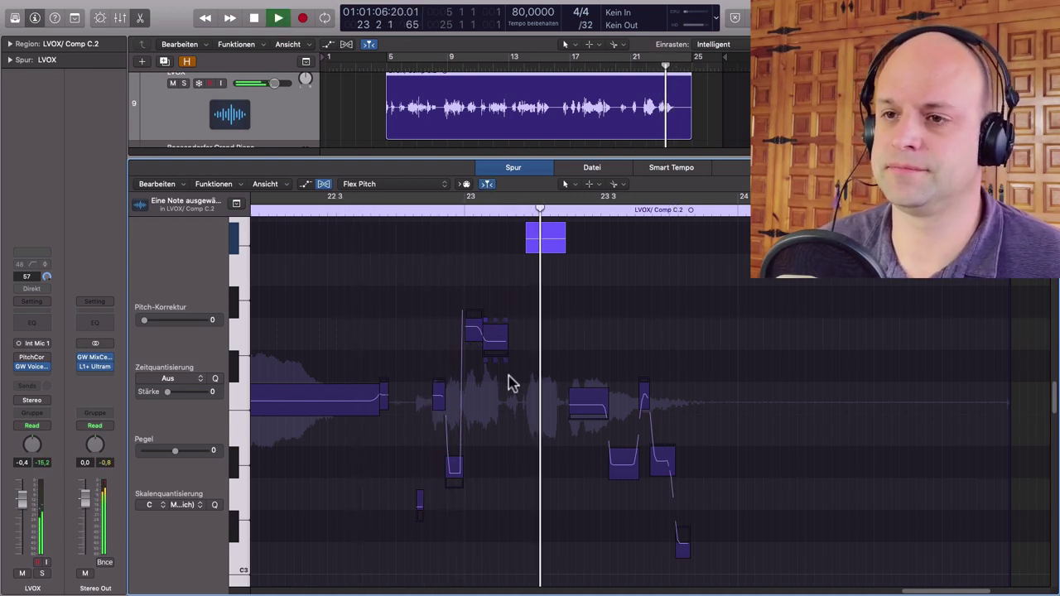
key("space")
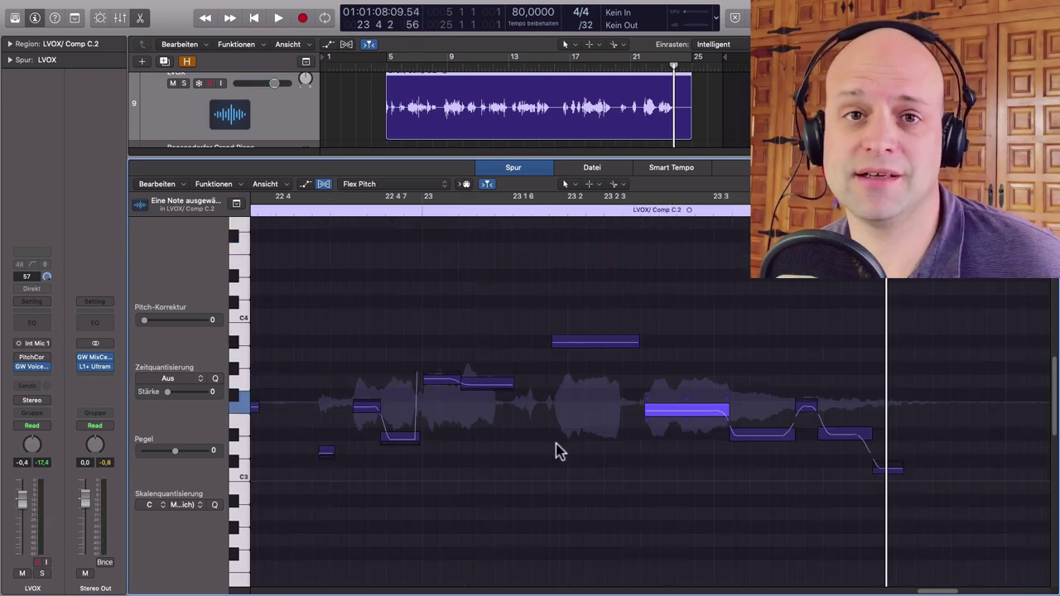
- Split the vocal note just before bar 23 beat 3 into five short notes
scroll(716, 462, "right", 3)
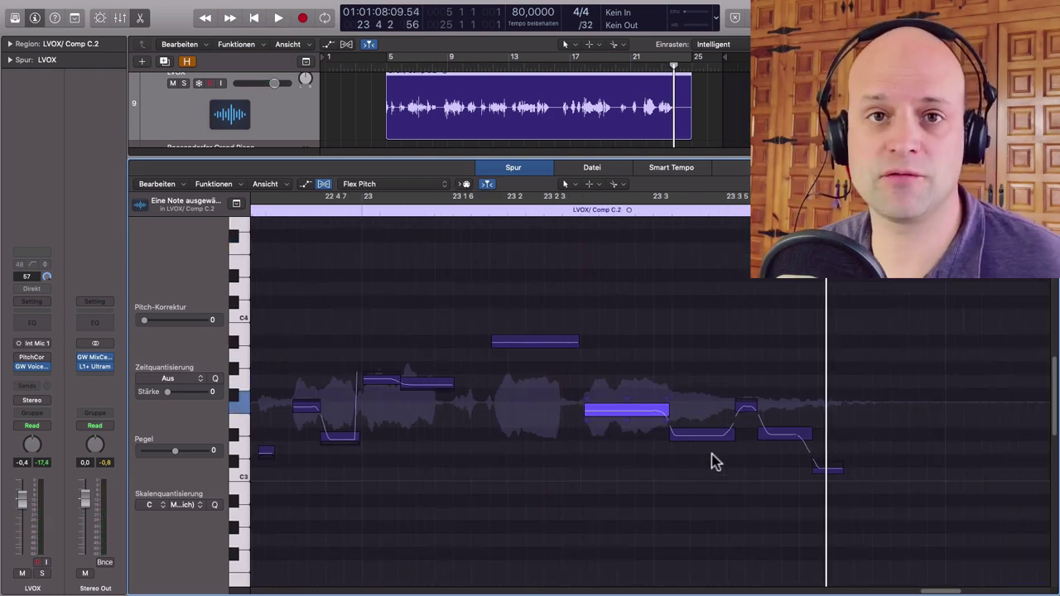
right_click(600, 409)
right_click(623, 420)
right_click(640, 412)
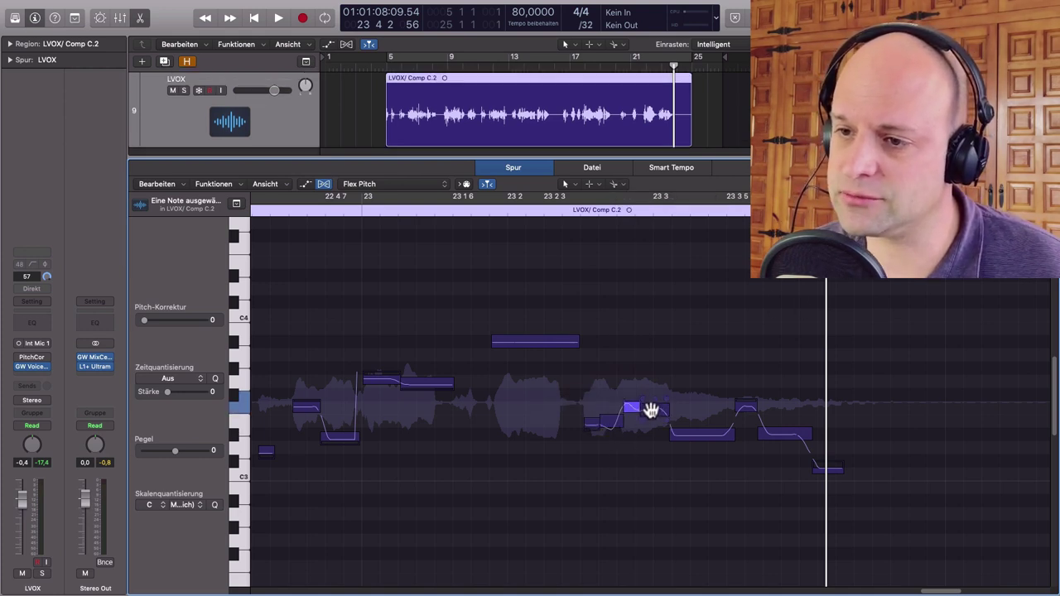
- Shift the short notes to different pitches, with the first on F3, the second and last on G3 and the third on D♯3, and play them
scroll(661, 459, "up", 1)
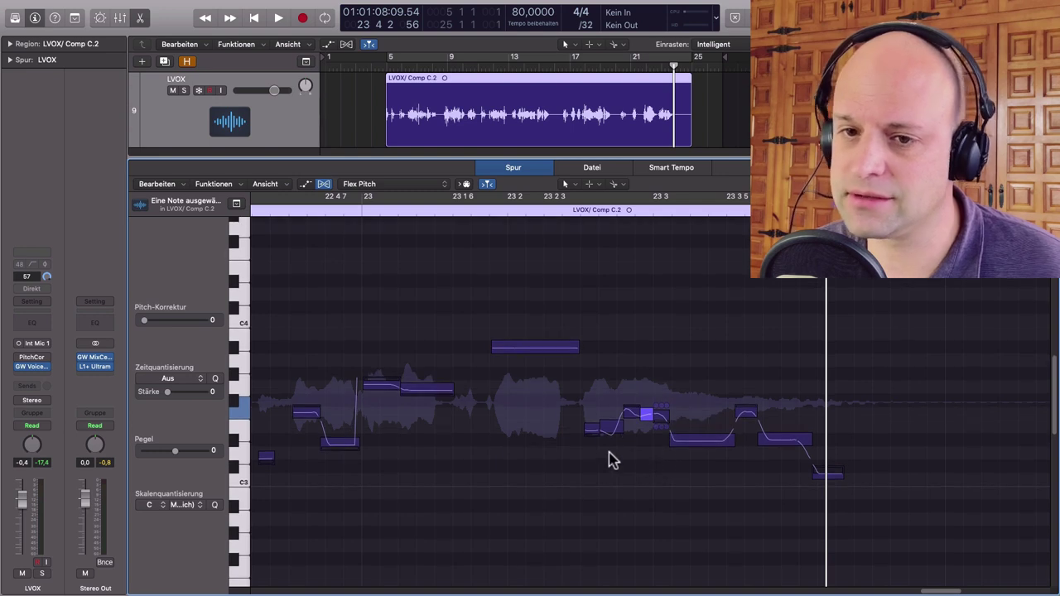
left_click_drag(593, 430, 628, 450)
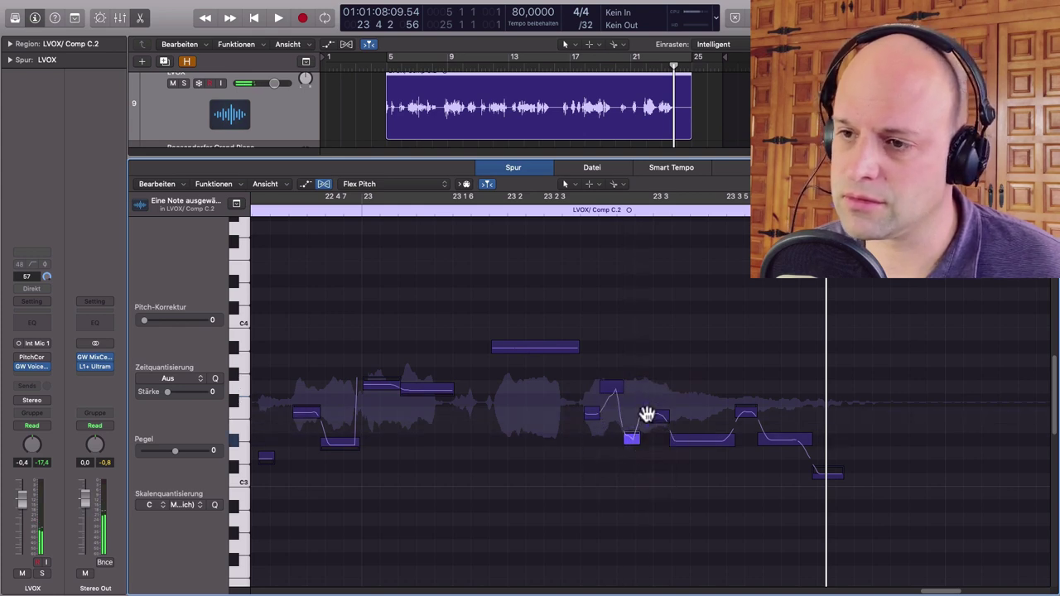
left_click_drag(662, 414, 663, 385)
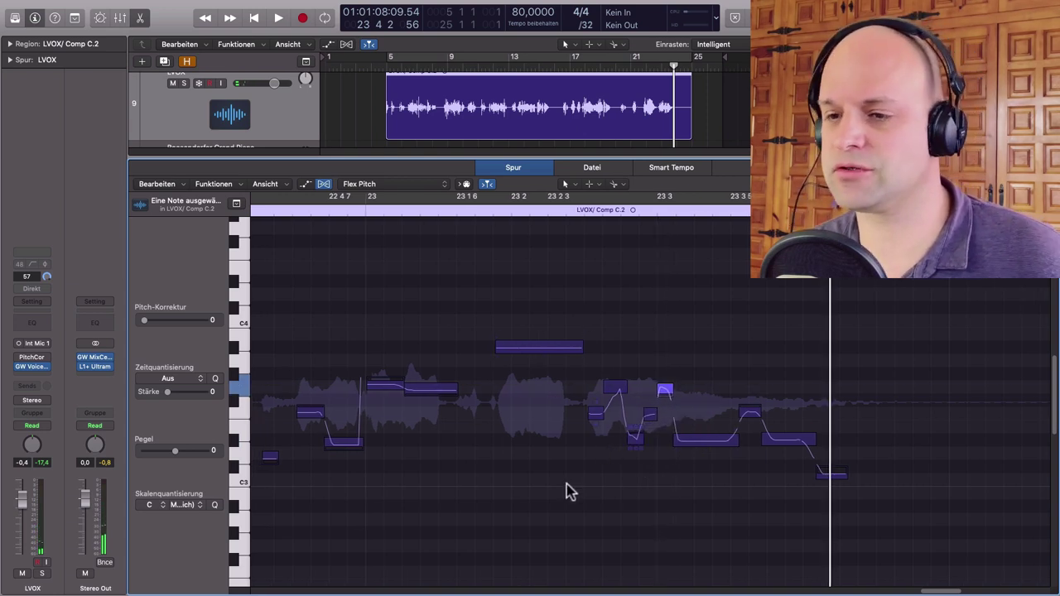
scroll(520, 448, "left", 2)
key("space")
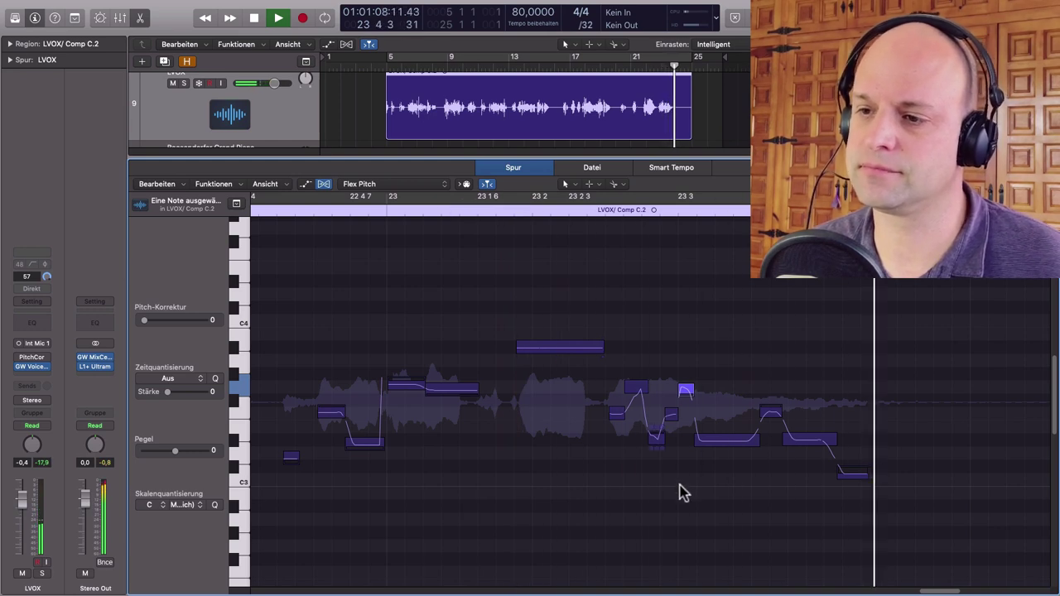
key("space")
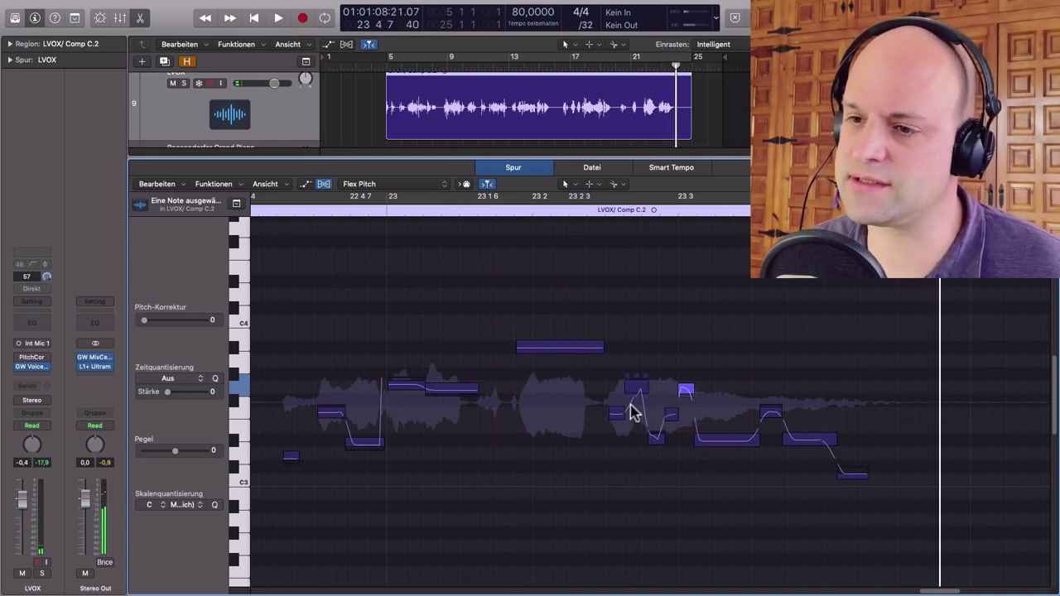
- Set the second short note to D♯3, the third to G3 and the last to F3, and play the phrase from about bar 23
left_click_drag(638, 387, 665, 388)
double_click(465, 216)
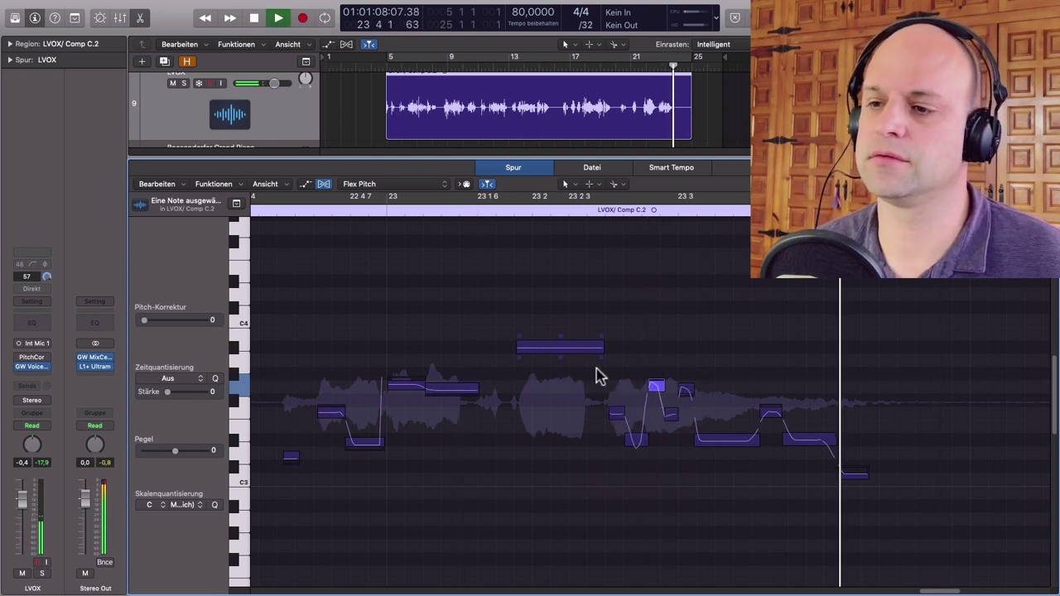
key("space")
left_click_drag(686, 389, 687, 417)
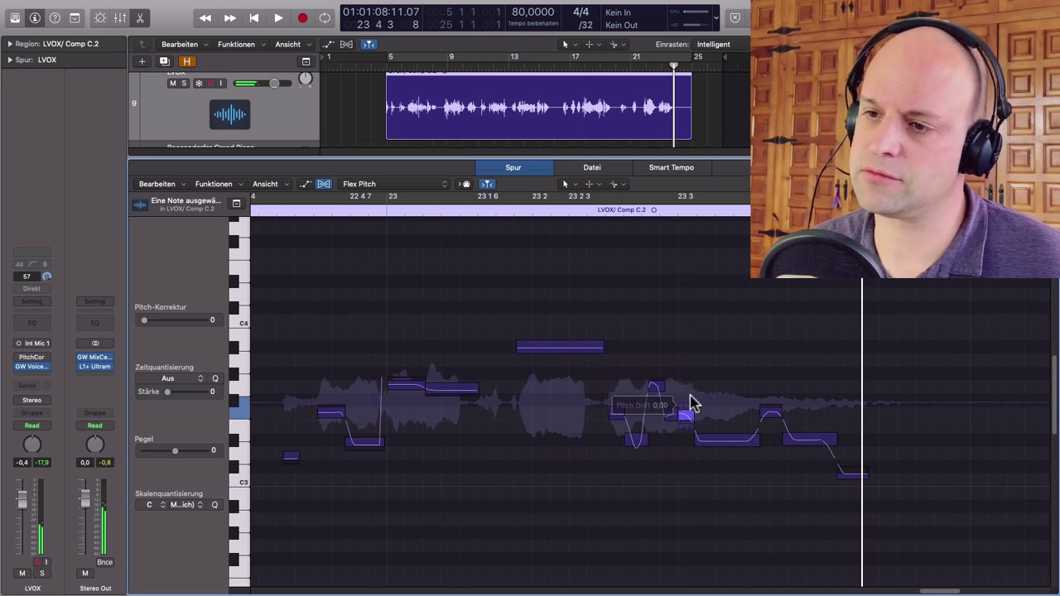
double_click(444, 211)
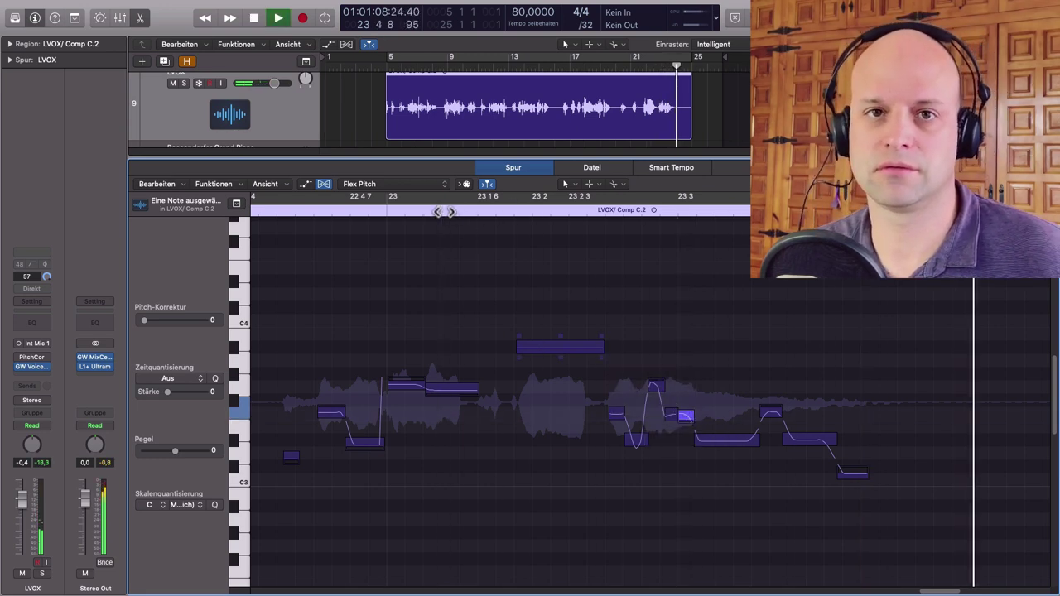
key("space")
- Open the LVOX track's Pitch Correction plug-in window, play the vocal from about bar 15 to its end, and close the plug-in window
key("super+Left")
key("super+Left")
key("super+Left")
key("super+Left")
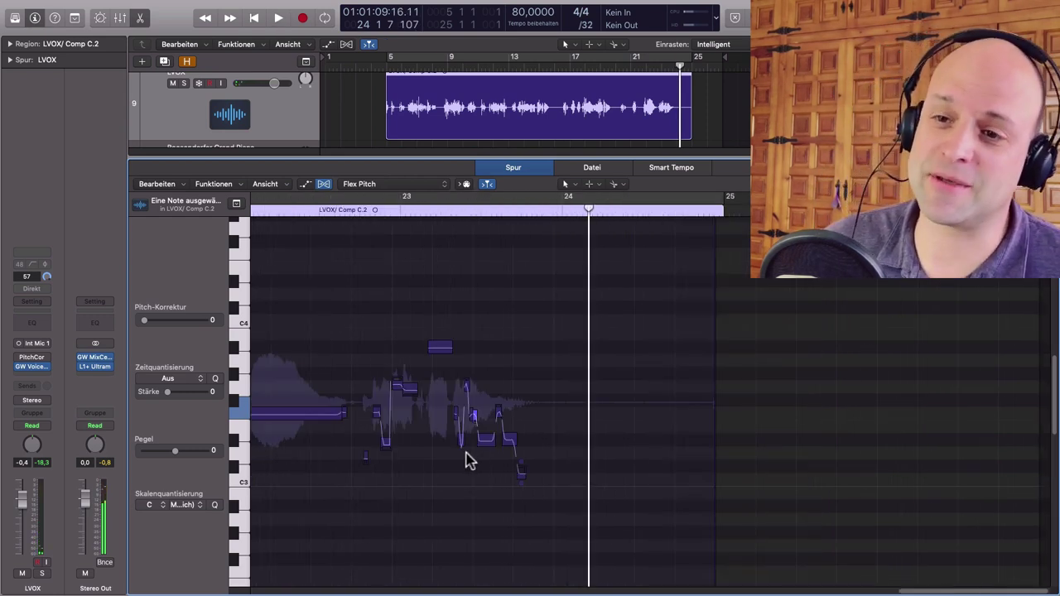
scroll(470, 458, "left", 4)
key("super+Up")
key("super+Left")
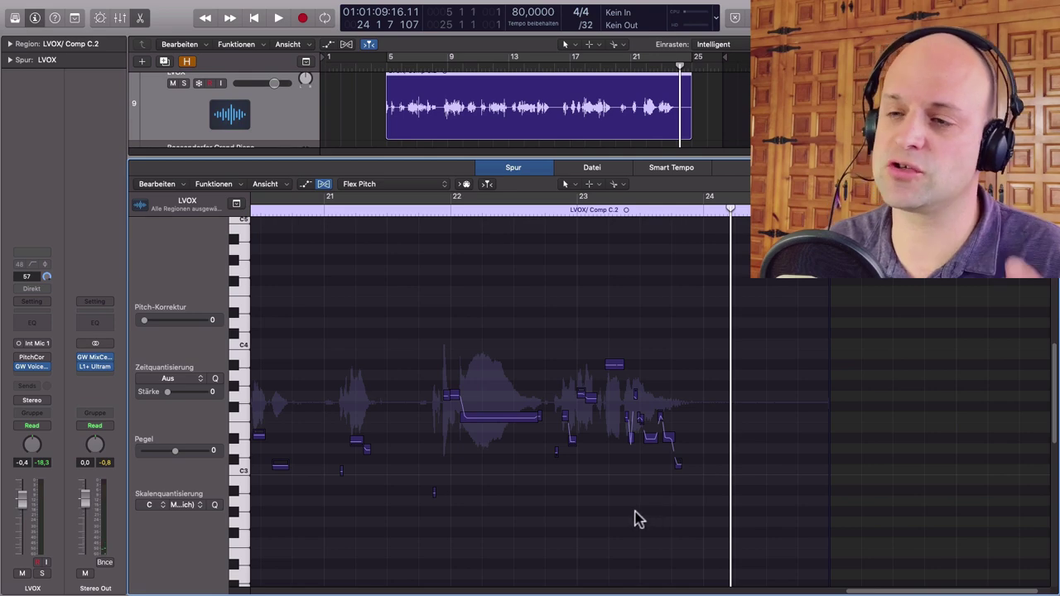
scroll(622, 493, "left", 1)
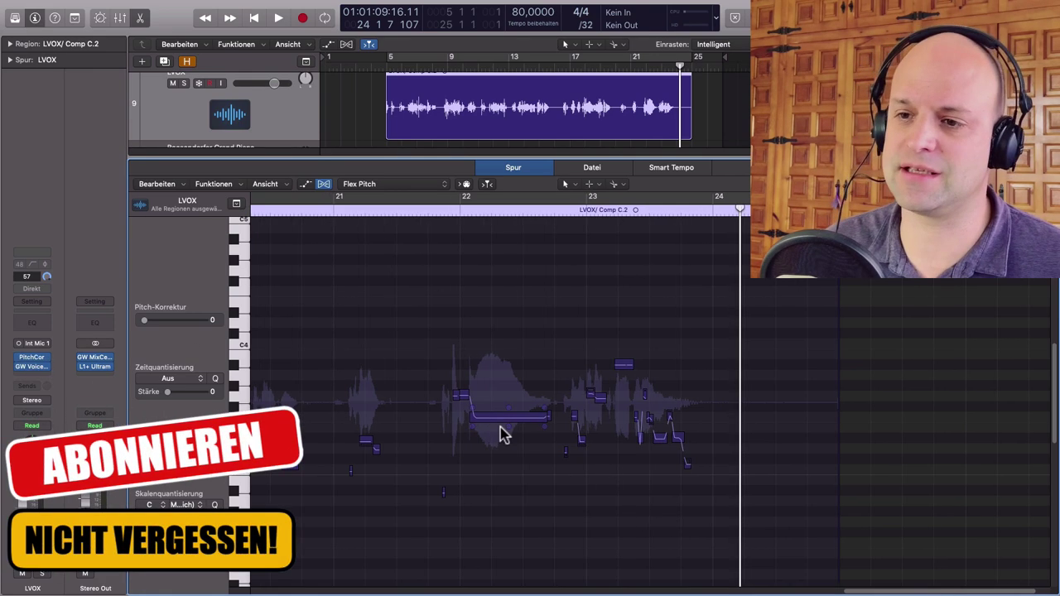
scroll(504, 435, "left", 10)
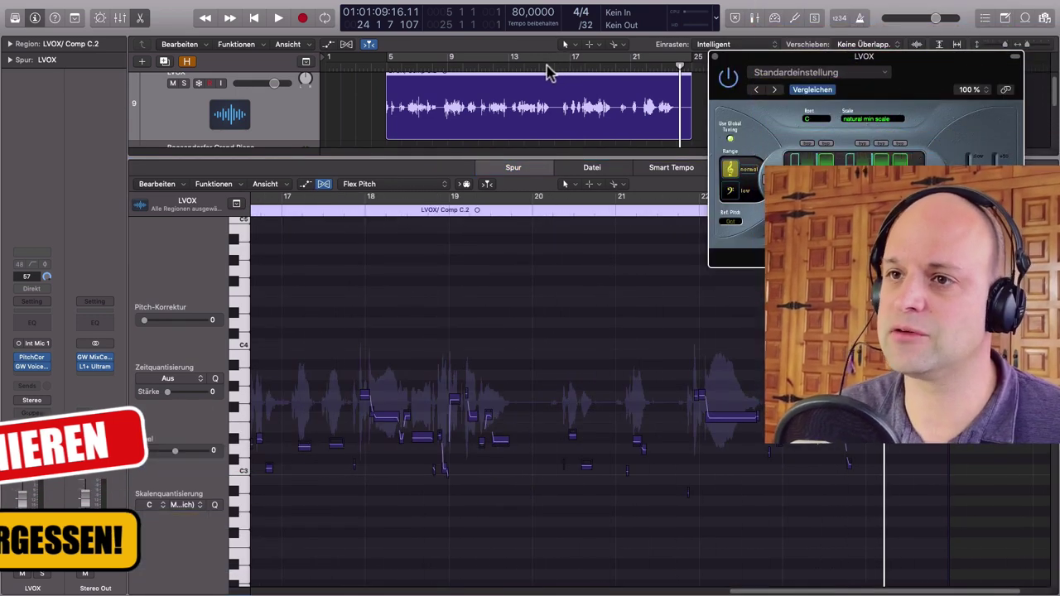
left_click(545, 64)
key("space")
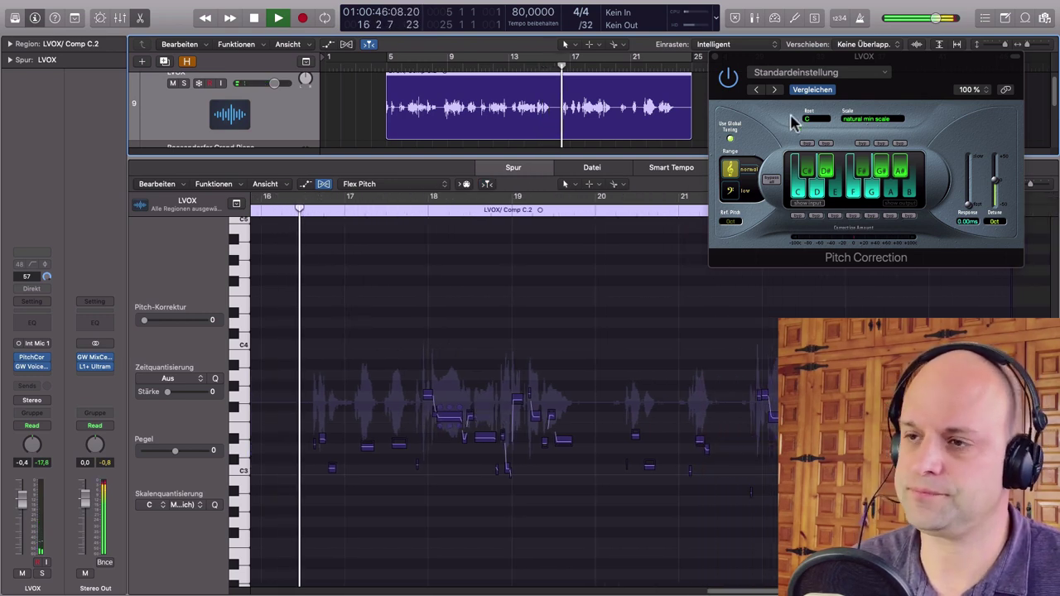
left_click_drag(932, 91, 856, 121)
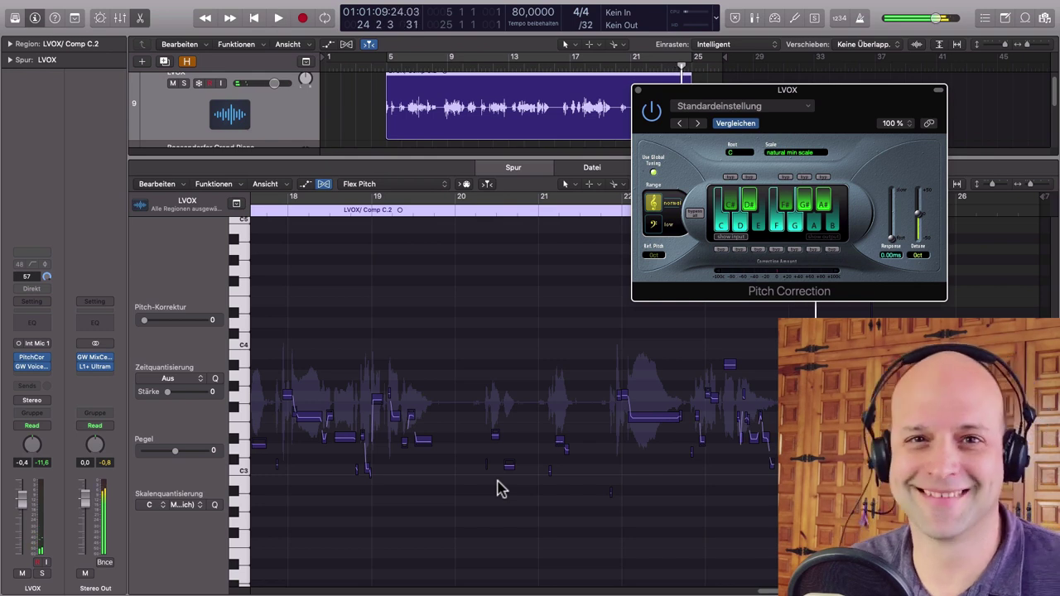
left_click(639, 91)
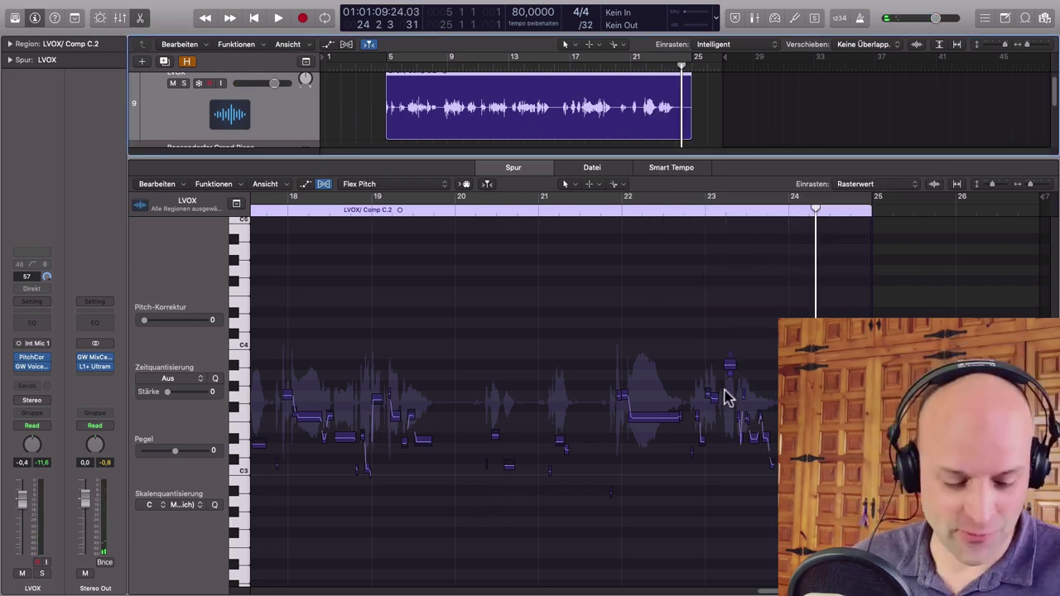
- Show the whole LVOX region in the editor and select all its vocal notes
scroll(419, 458, "left", 3)
scroll(419, 458, "down", 3)
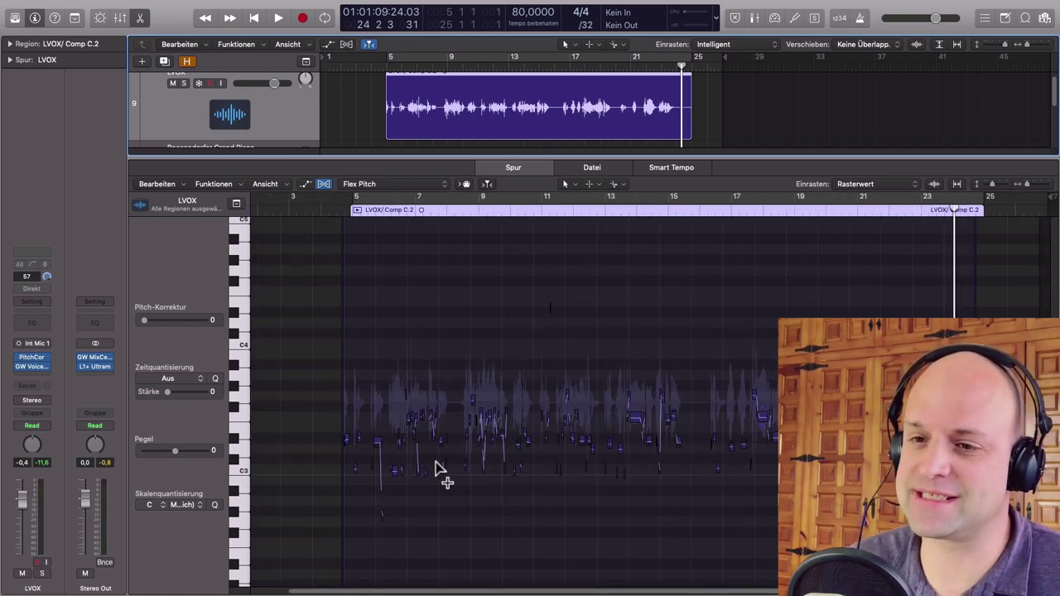
left_click_drag(306, 325, 928, 530)
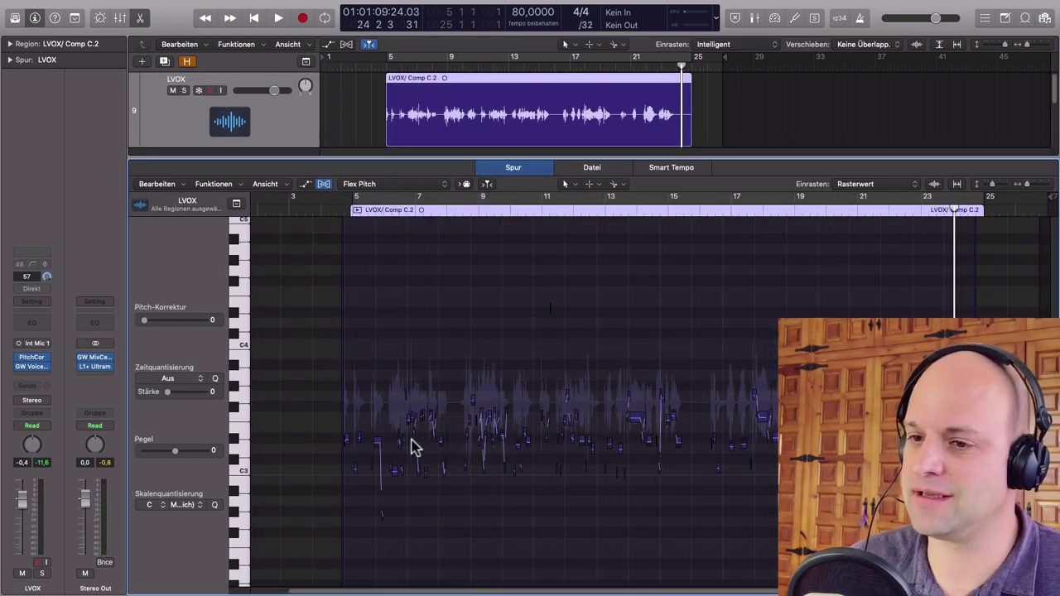